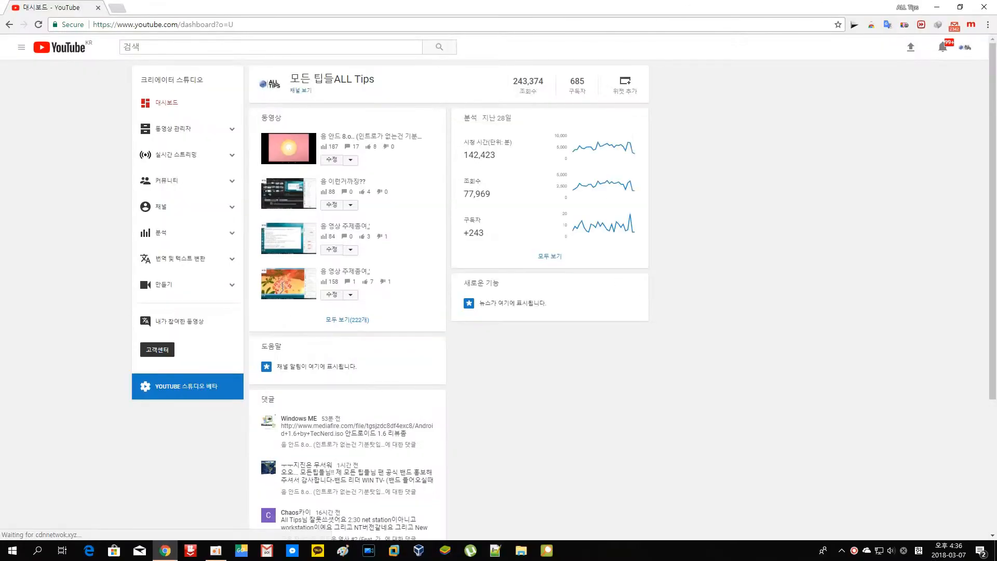
Open the MediaFire link to the Android 1.6 ISO posted in the channel dashboard's comments.
{"action": "scroll", "coordinate": [499, 286], "scroll_direction": "down", "scroll_amount": 1}
{"action": "scroll", "coordinate": [499, 285], "scroll_direction": "down", "scroll_amount": 2}
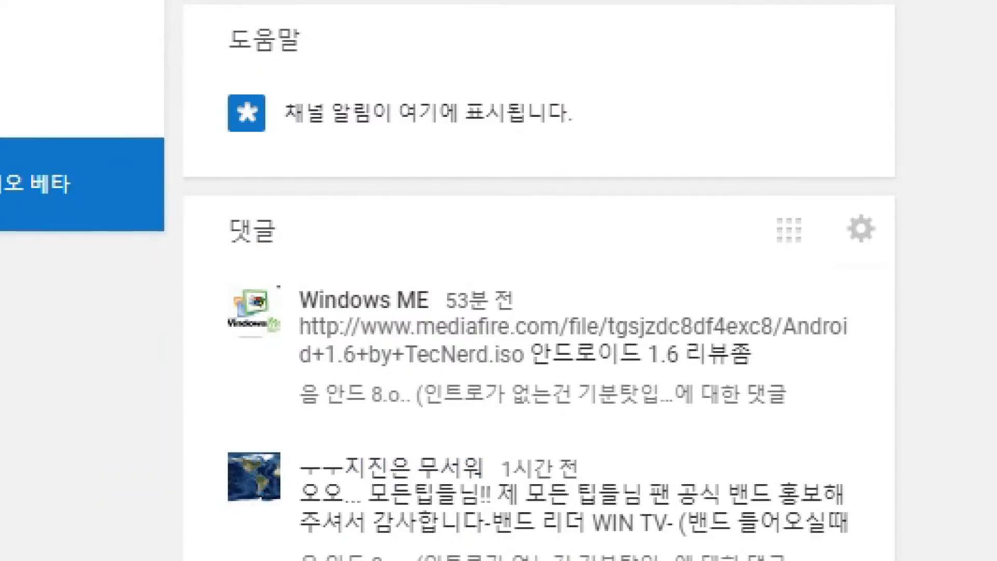
{"action": "mouse_move", "coordinate": [540, 348]}
{"action": "left_click_drag", "start_coordinate": [525, 354], "coordinate": [752, 354]}
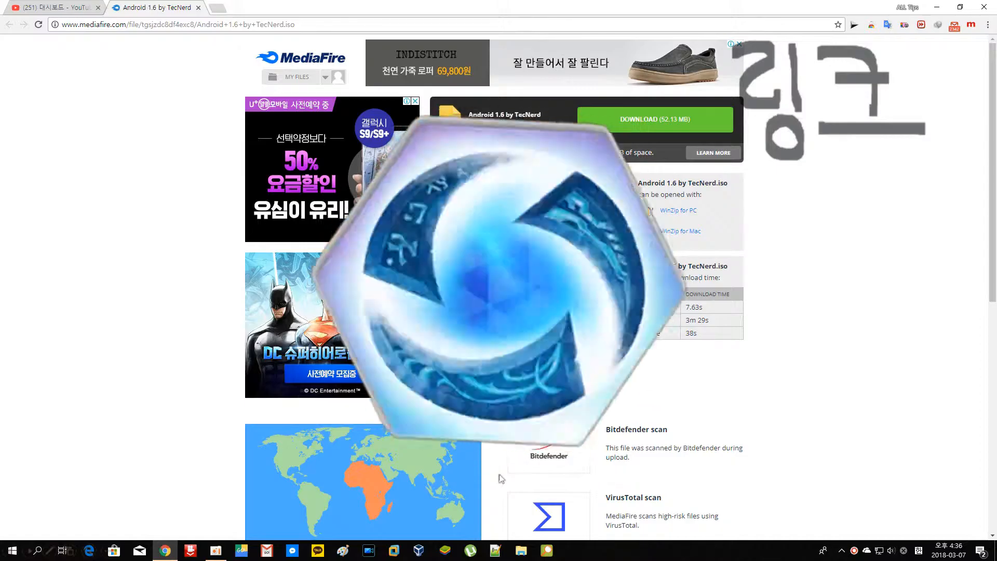
{"action": "left_click_drag", "start_coordinate": [498, 7], "coordinate": [150, 494]}
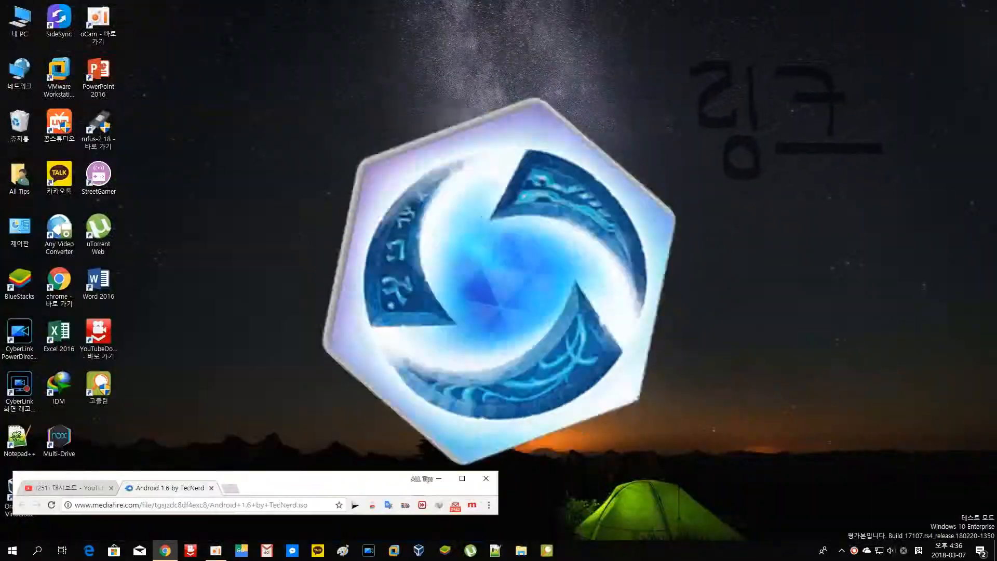
{"action": "key", "text": "super+r"}
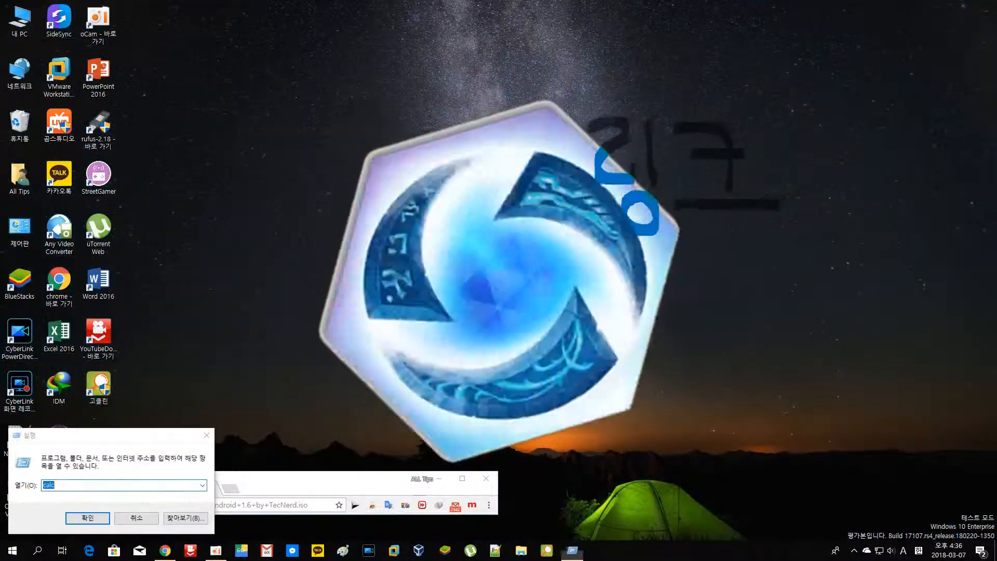
{"action": "left_click_drag", "start_coordinate": [156, 416], "coordinate": [52, 182]}
{"action": "right_click", "coordinate": [332, 0]}
{"action": "right_click", "coordinate": [0, 264]}
{"action": "left_click", "coordinate": [232, 430]}
{"action": "left_click_drag", "start_coordinate": [233, 430], "coordinate": [349, 353]}
{"action": "right_click", "coordinate": [727, 283]}
{"action": "left_click", "coordinate": [779, 424]}
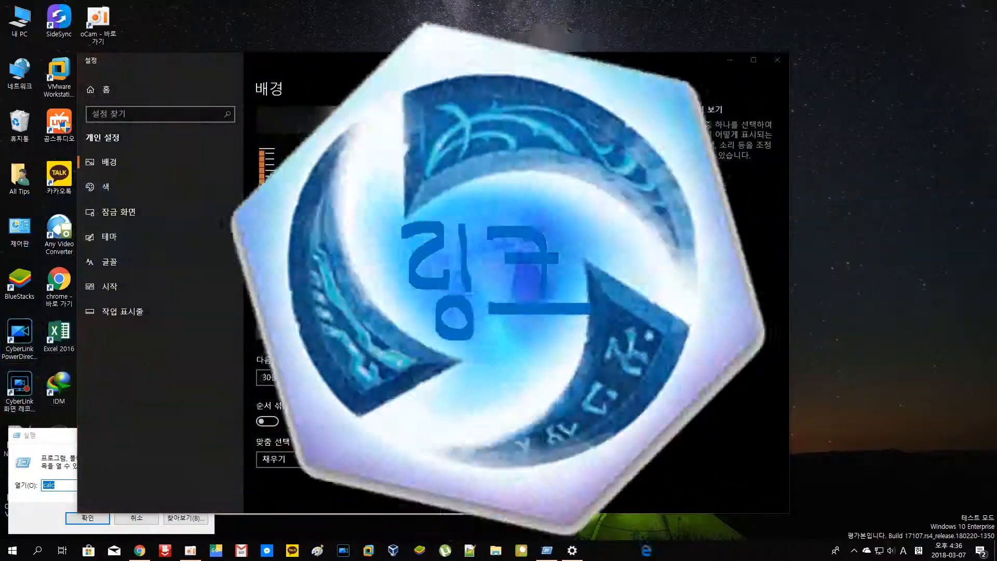
{"action": "left_click", "coordinate": [44, 435]}
{"action": "left_click_drag", "start_coordinate": [121, 45], "coordinate": [2, 3]}
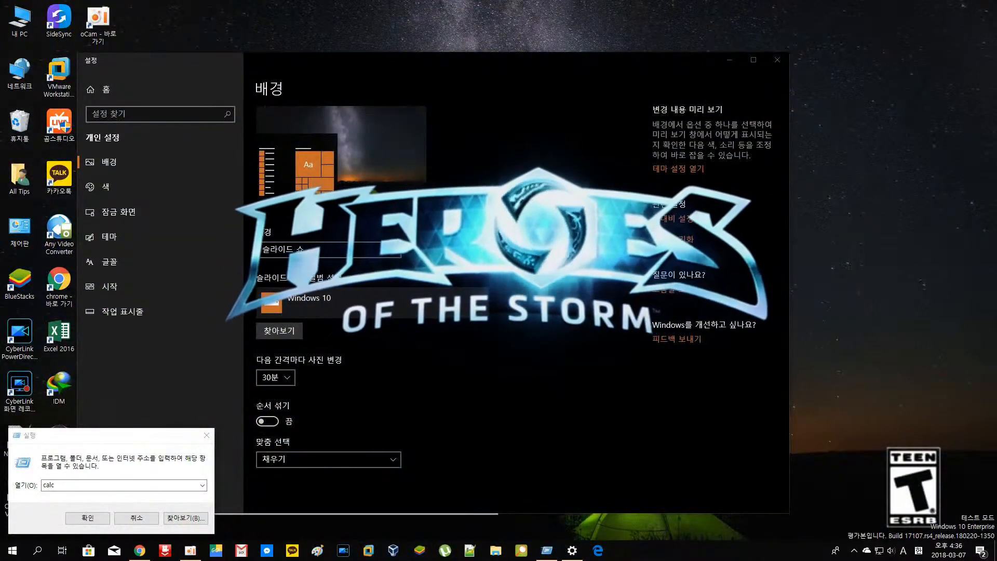
{"action": "left_click", "coordinate": [729, 60]}
{"action": "left_click_drag", "start_coordinate": [293, 551], "coordinate": [313, 551]}
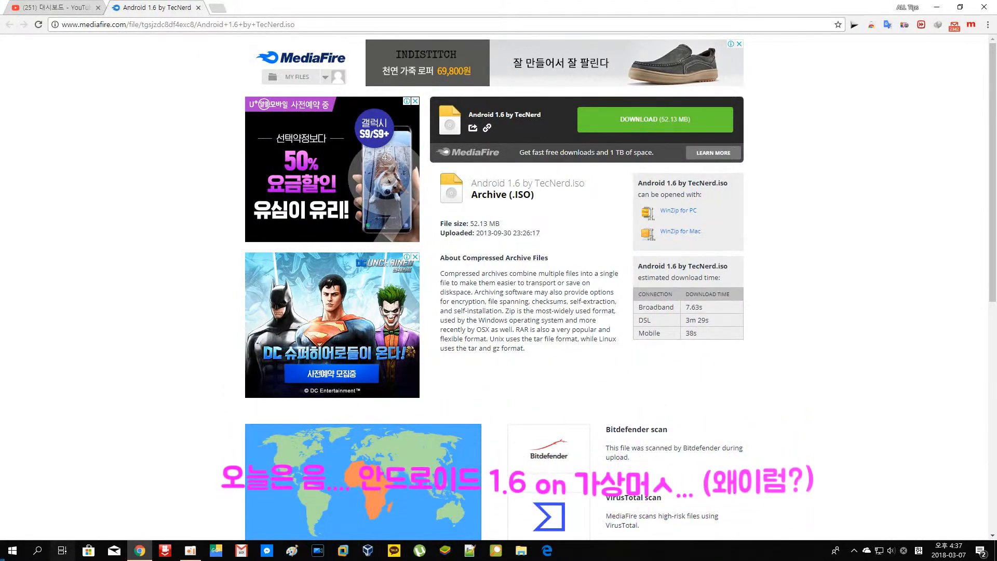
Download Android 1.6 by TecNerd.iso to the downloads folder and clear away the recorder and pop-up ad windows.
{"action": "left_click", "coordinate": [655, 119]}
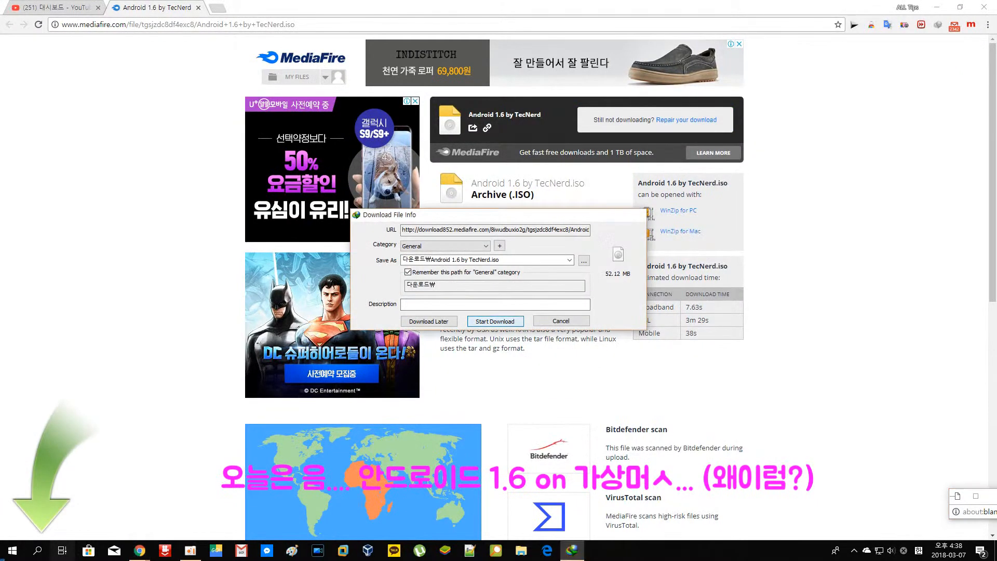
{"action": "key", "text": "Return"}
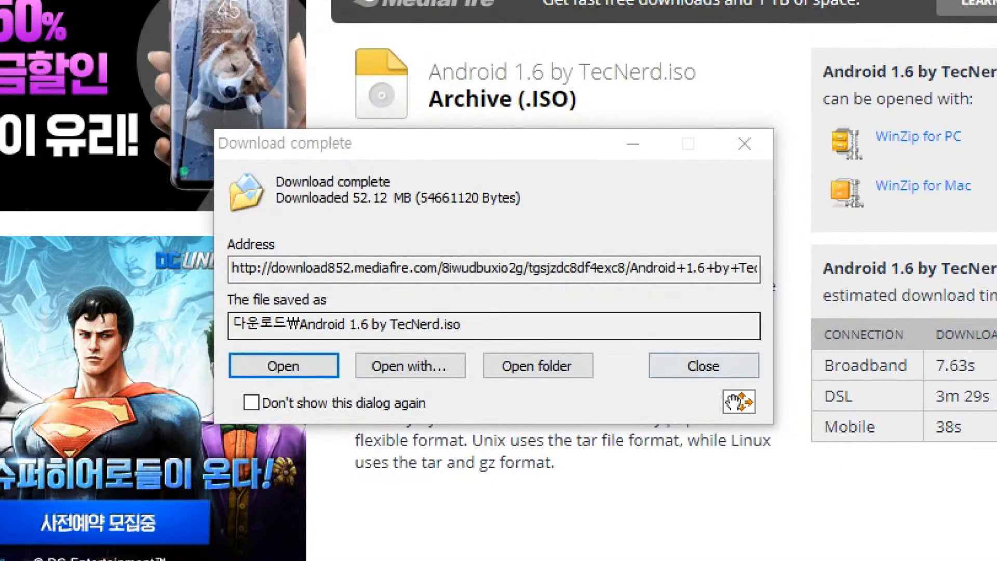
{"action": "left_click", "coordinate": [703, 366]}
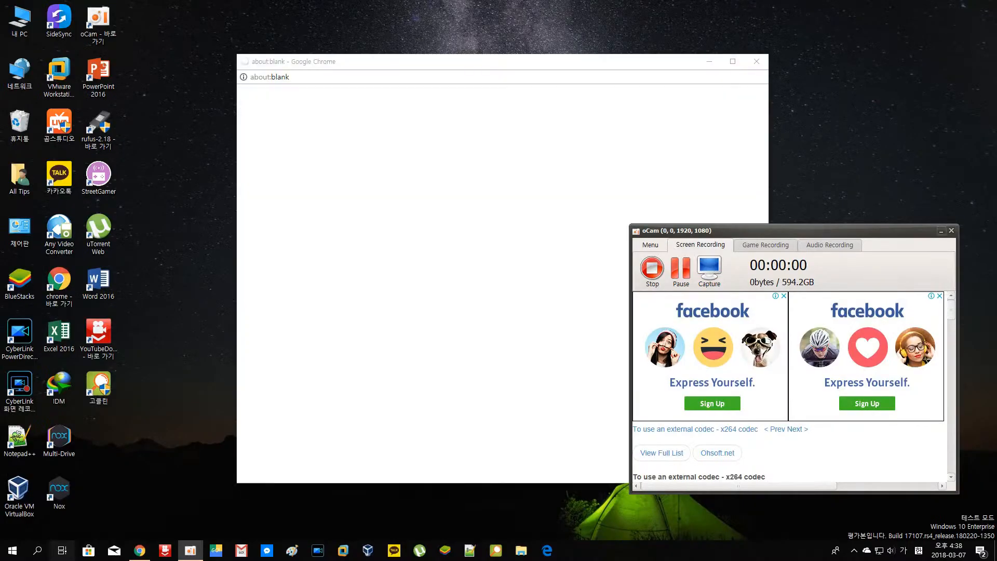
{"action": "left_click", "coordinate": [941, 230]}
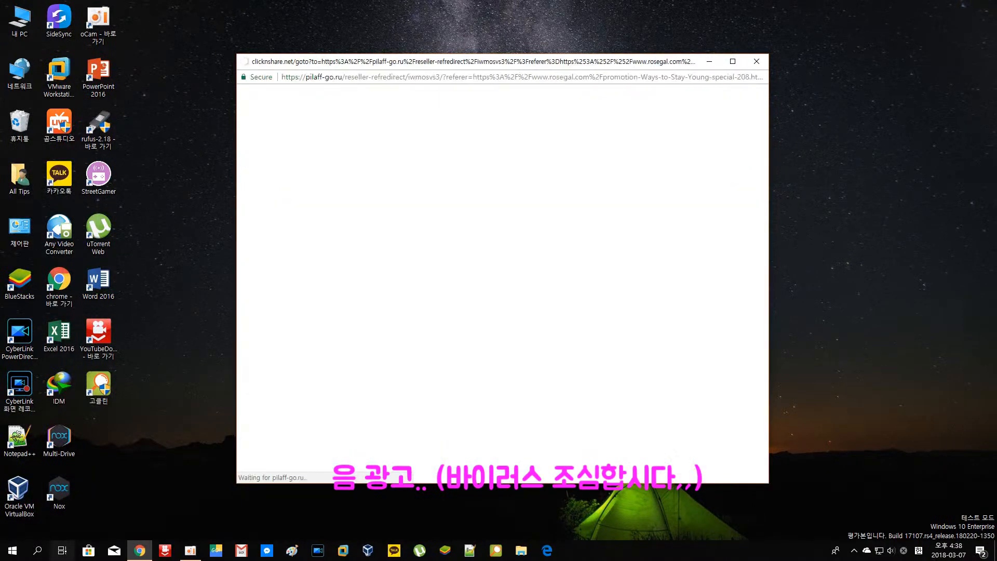
{"action": "left_click", "coordinate": [756, 62]}
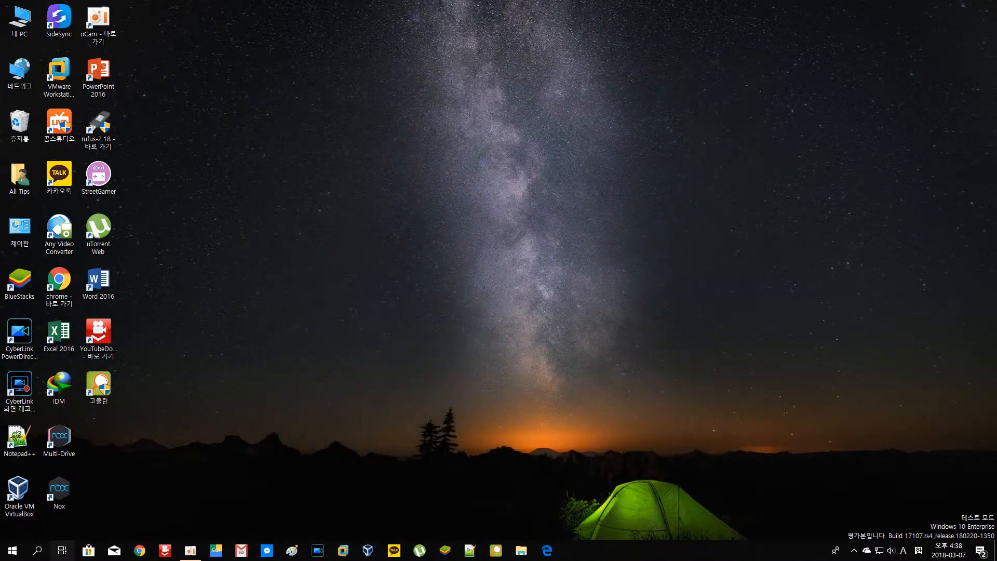
Open VMware Workstation and start creating a new virtual machine with the Typical configuration.
{"action": "double_click", "coordinate": [59, 76]}
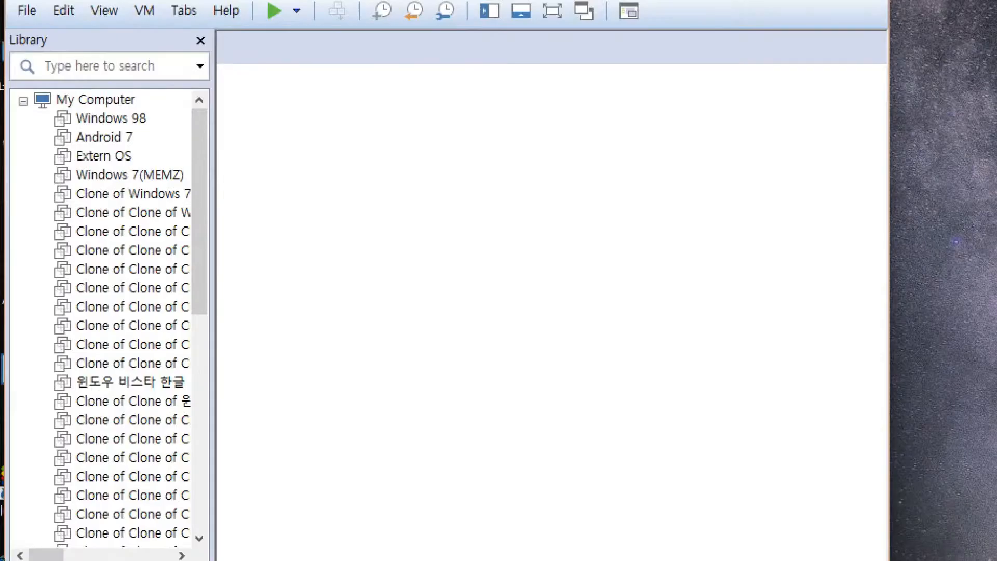
{"action": "left_click", "coordinate": [27, 10]}
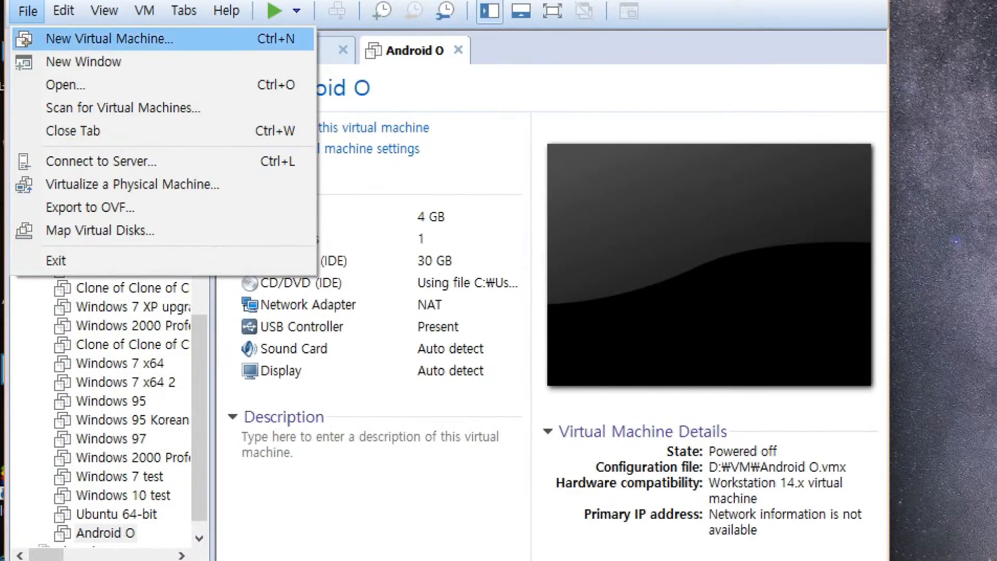
{"action": "key", "text": "Return"}
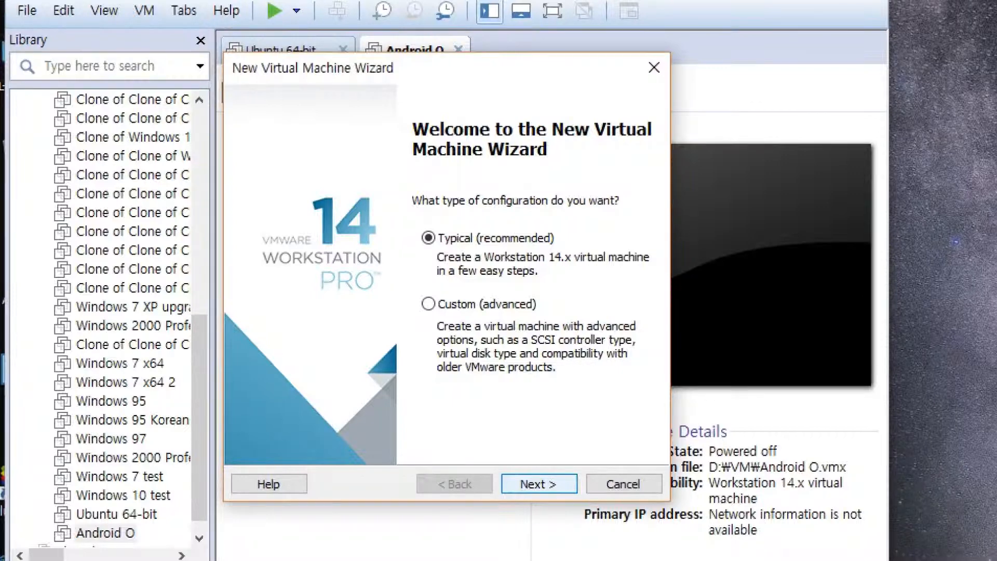
{"action": "key", "text": "Return"}
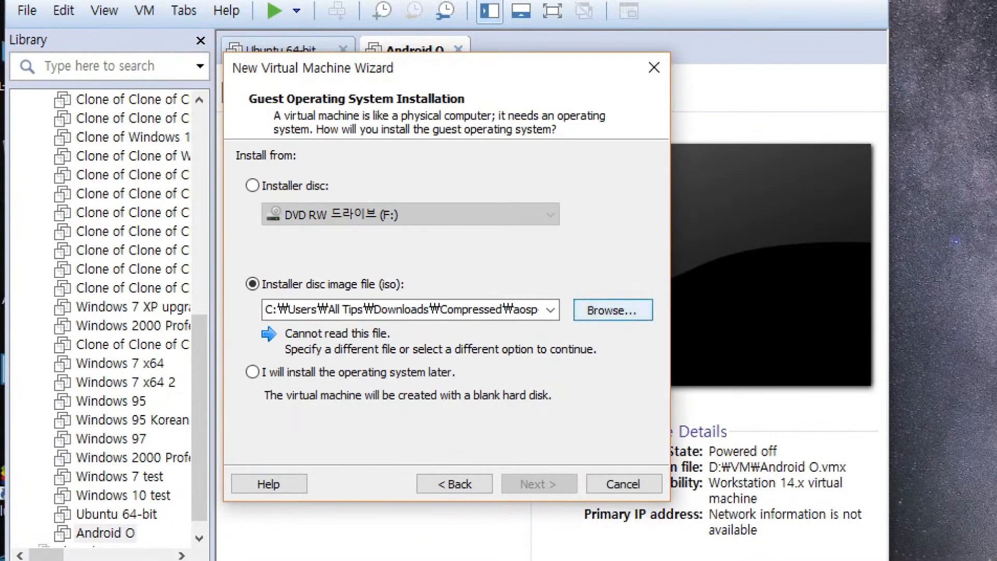
Use the Android 1.6 by TecNerd ISO from the downloads folder as the installer disc image.
{"action": "left_click", "coordinate": [613, 310]}
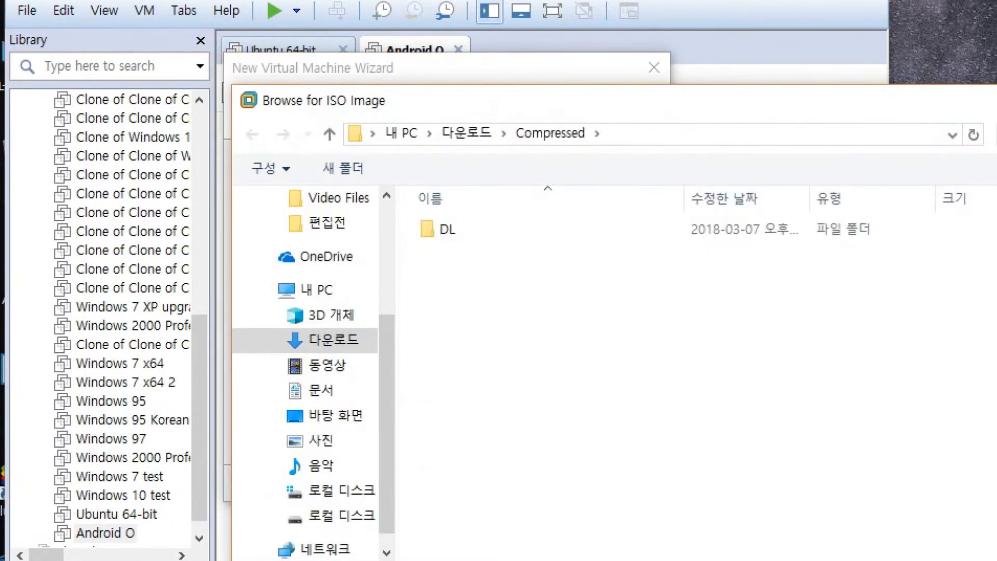
{"action": "left_click", "coordinate": [467, 133]}
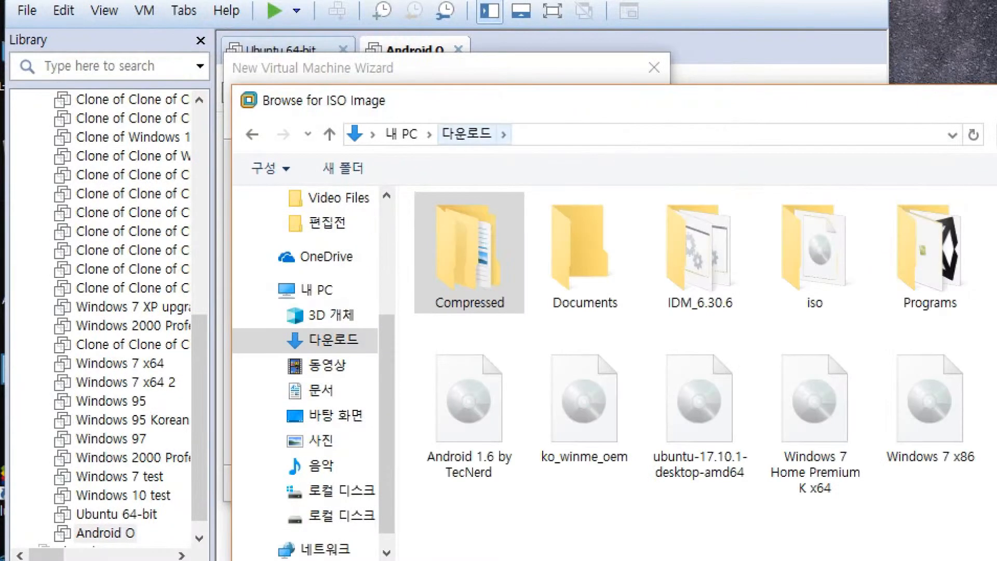
{"action": "left_click", "coordinate": [469, 414]}
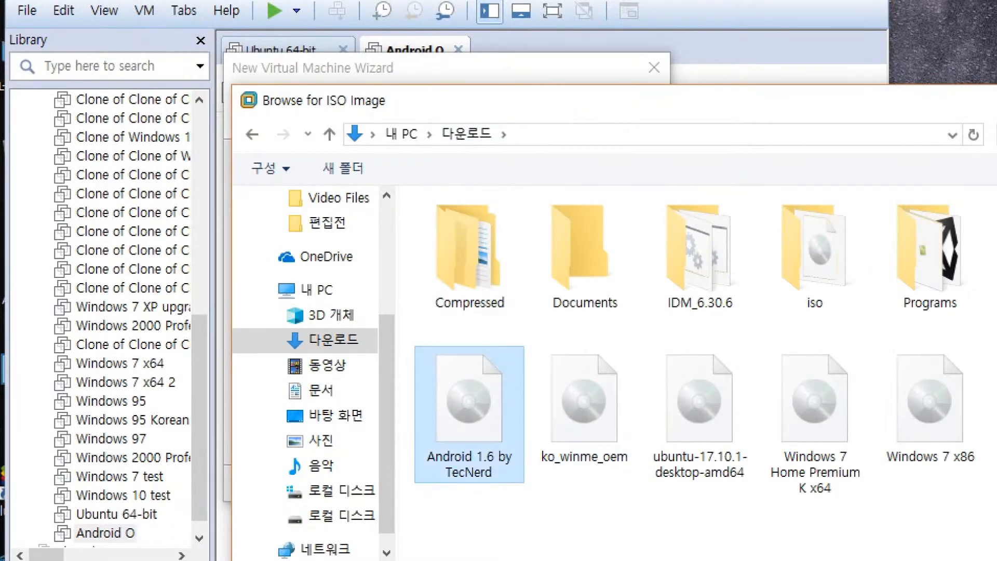
{"action": "double_click", "coordinate": [469, 414]}
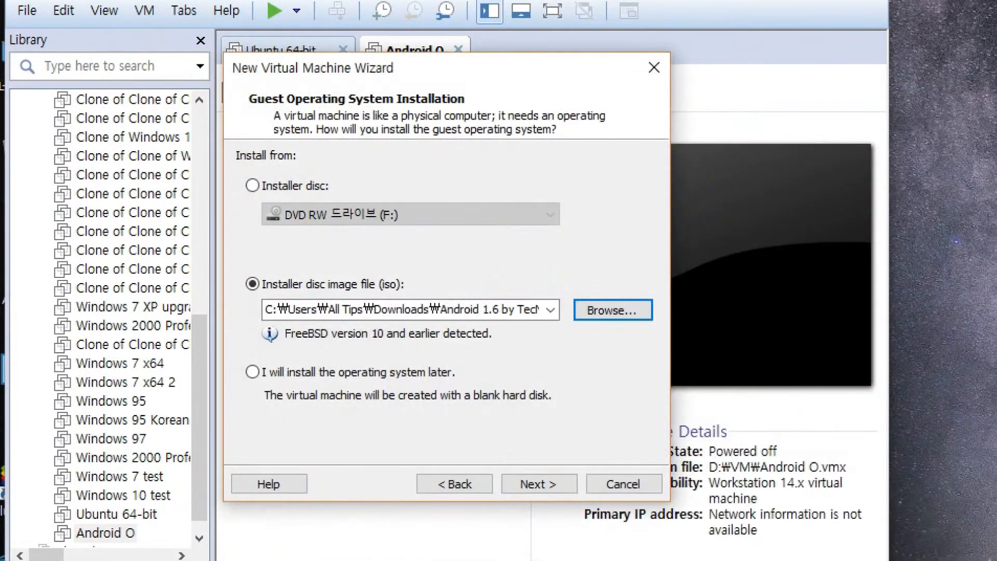
{"action": "left_click", "coordinate": [538, 483]}
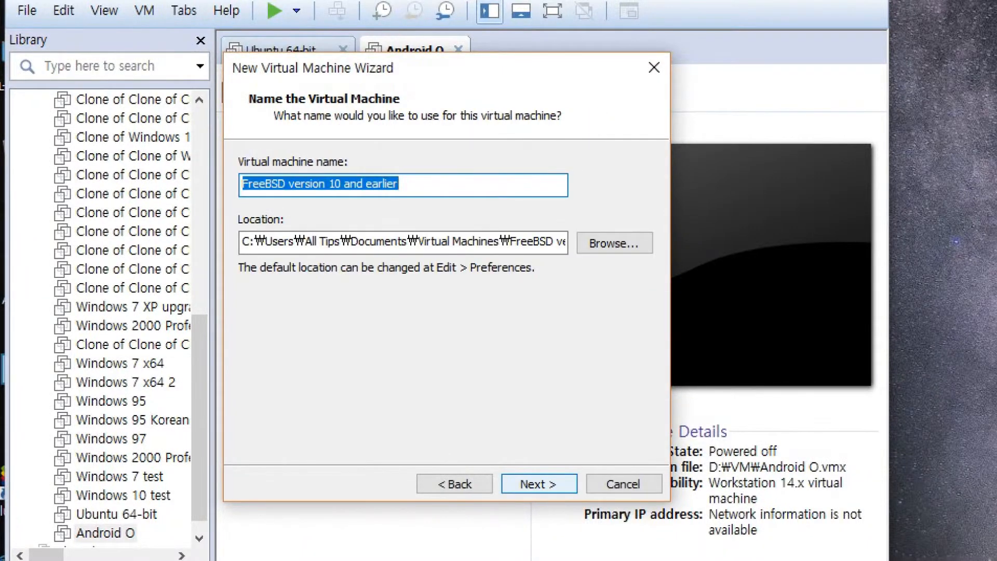
Name the virtual machine Android 1.6 and store it in D:\VM, accepting the location despite its existing virtual machine.
{"action": "type", "text": "w"}
{"action": "key", "text": "BackSpace"}
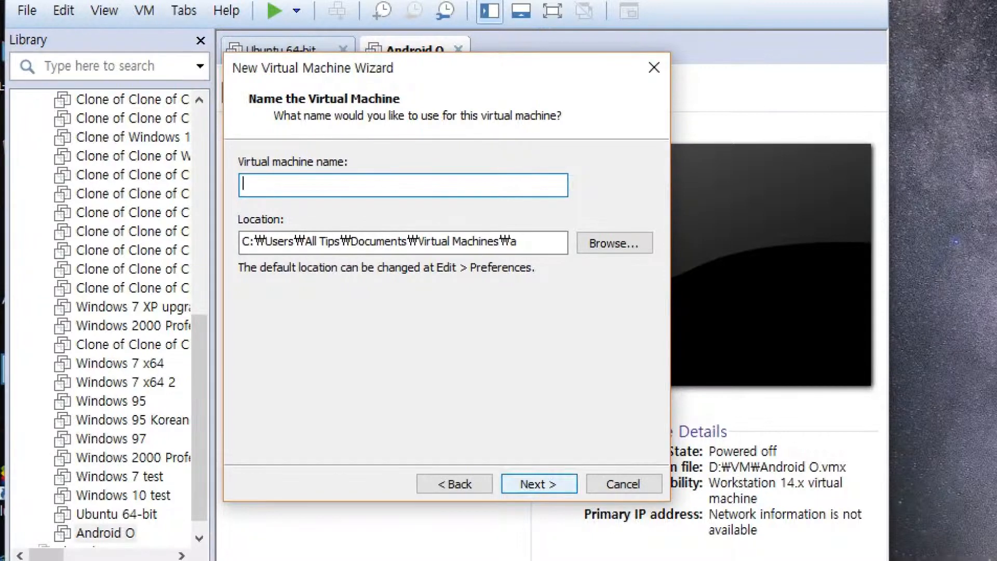
{"action": "type", "text": "Android 1.6"}
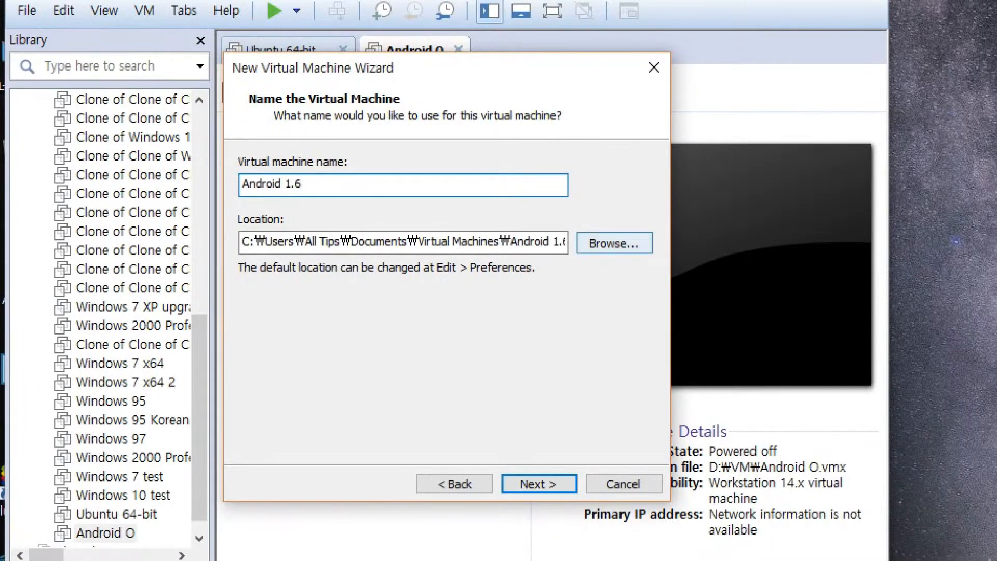
{"action": "left_click", "coordinate": [614, 243]}
{"action": "scroll", "coordinate": [929, 467], "scroll_direction": "down", "scroll_amount": 1}
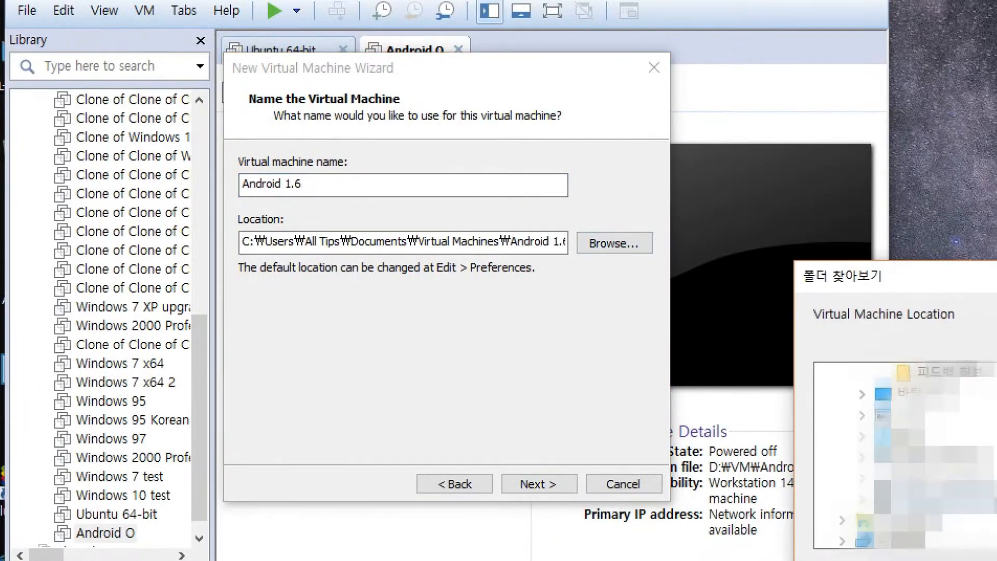
{"action": "left_click", "coordinate": [929, 477]}
{"action": "left_click", "coordinate": [934, 525]}
{"action": "left_click", "coordinate": [987, 560]}
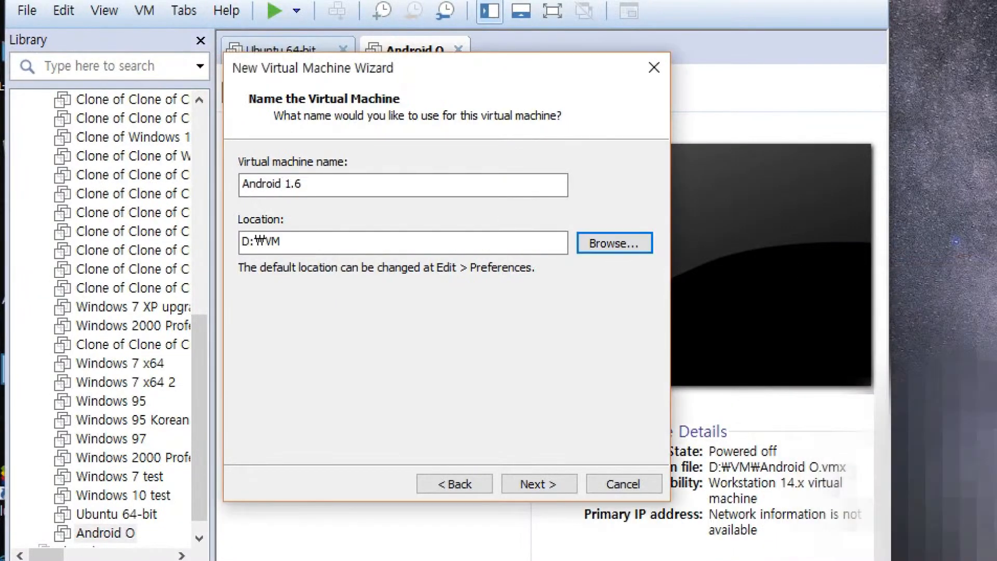
{"action": "left_click", "coordinate": [539, 484]}
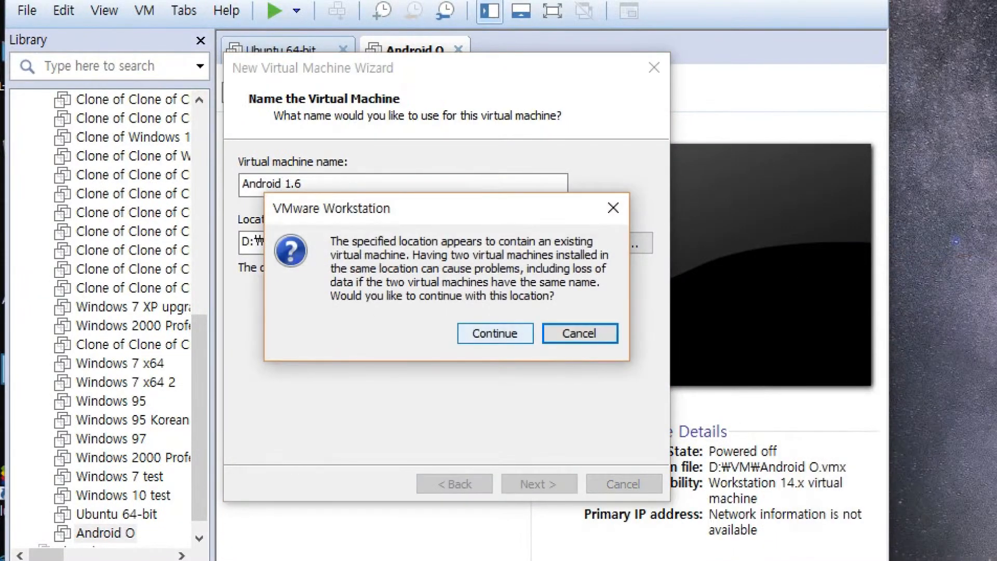
{"action": "left_click", "coordinate": [492, 330]}
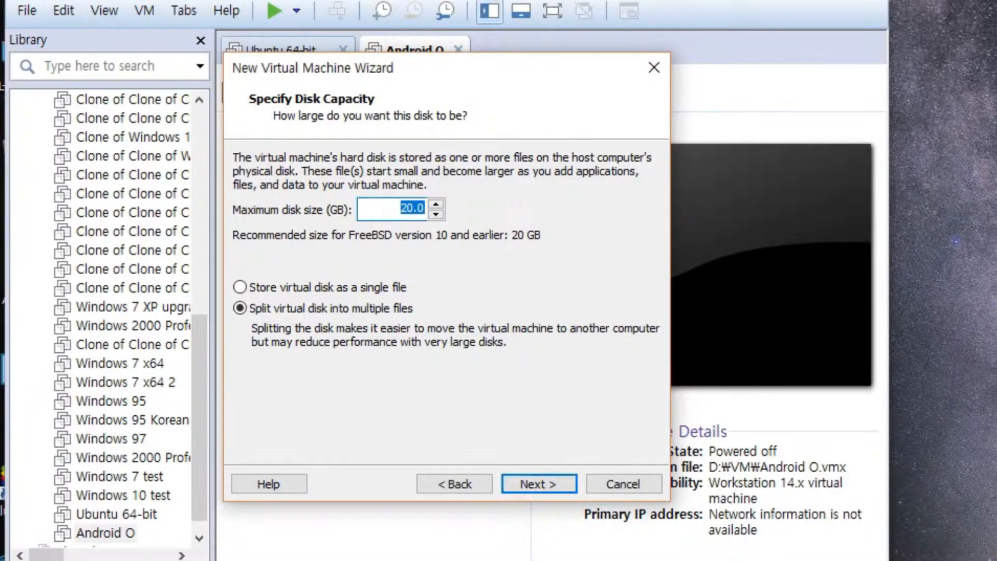
Create the virtual machine with a 20 GB disk split into multiple files and 4096 MB of memory.
{"action": "key", "text": "Return"}
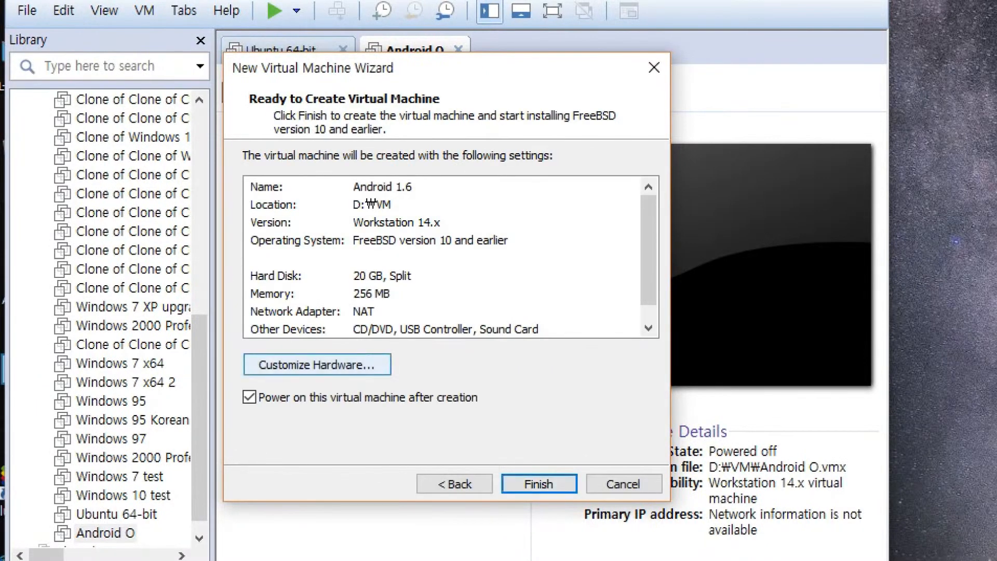
{"action": "left_click", "coordinate": [318, 364]}
{"action": "left_click", "coordinate": [535, 200]}
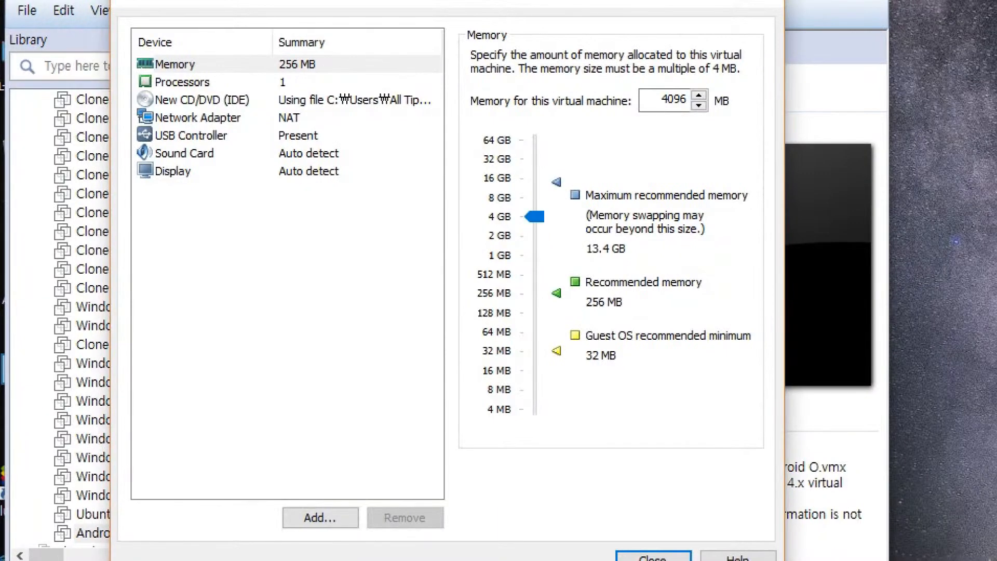
{"action": "left_click", "coordinate": [654, 556]}
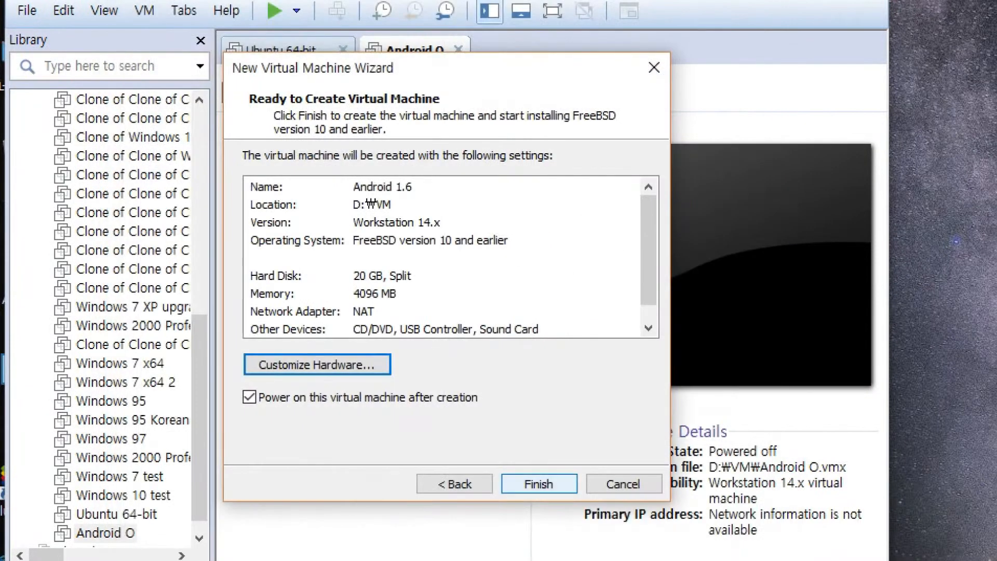
{"action": "left_click", "coordinate": [539, 484]}
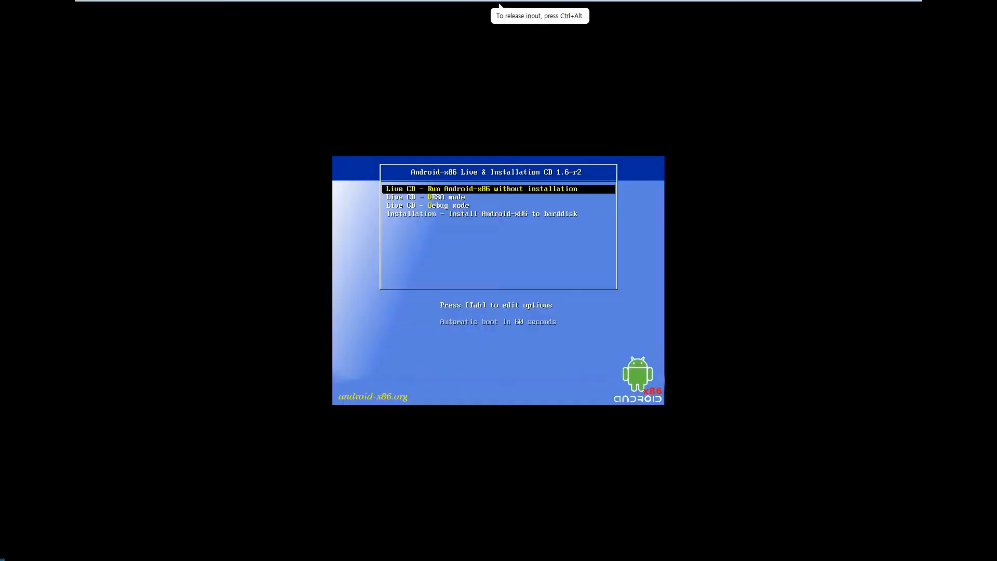
Boot the virtual machine into the option that installs Android-x86 to the hard disk.
{"action": "key", "text": "Down"}
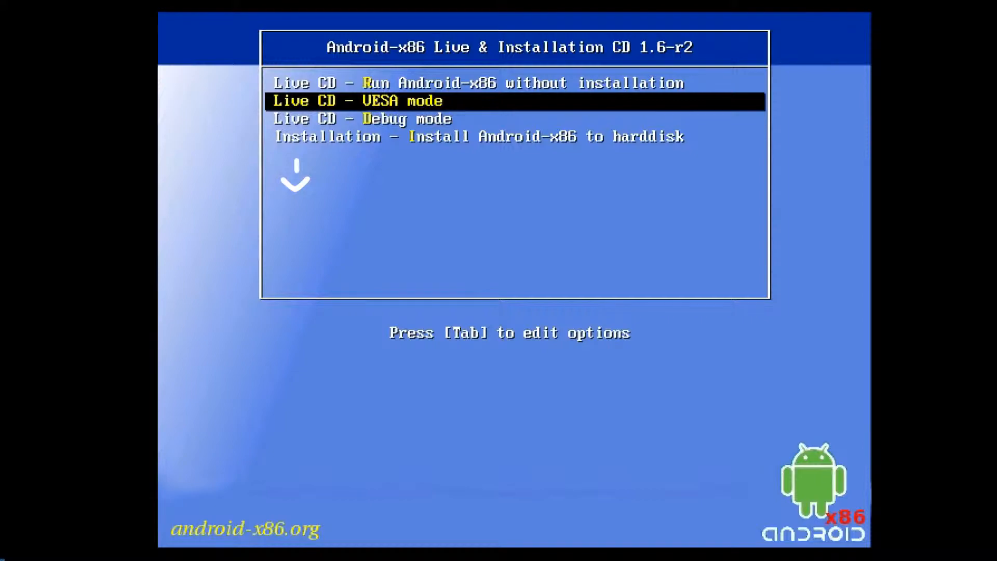
{"action": "key", "text": "Down"}
{"action": "key", "text": "Down"}
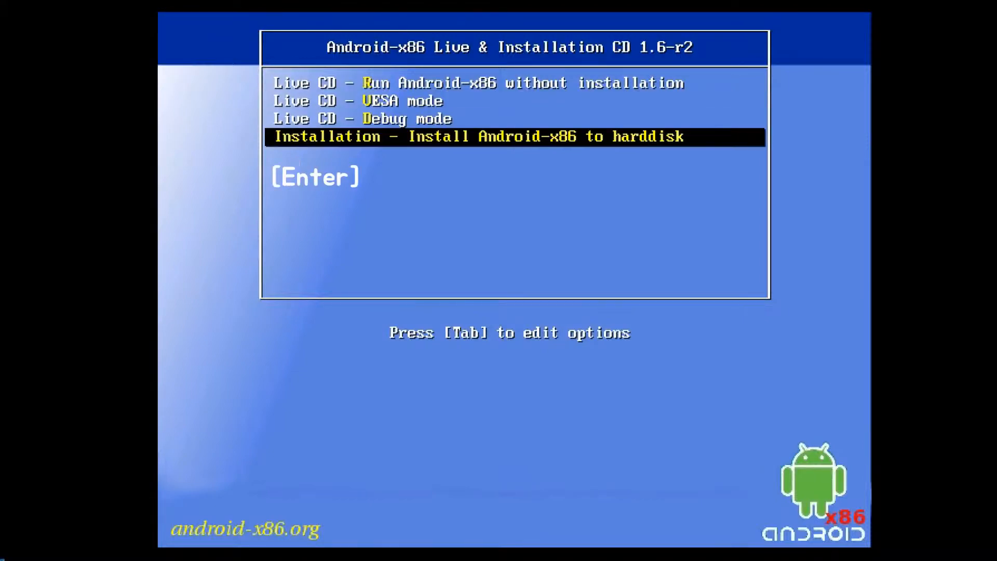
{"action": "key", "text": "Return"}
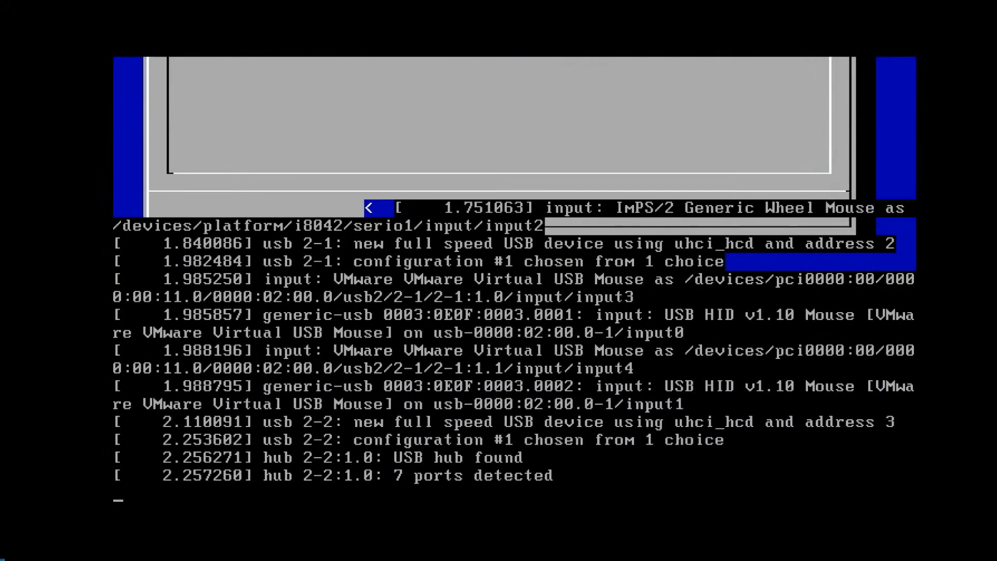
Choose to create or modify partitions and add a primary partition of 21467.98 MB from the free space.
{"action": "key", "text": "Down"}
{"action": "key", "text": "Down"}
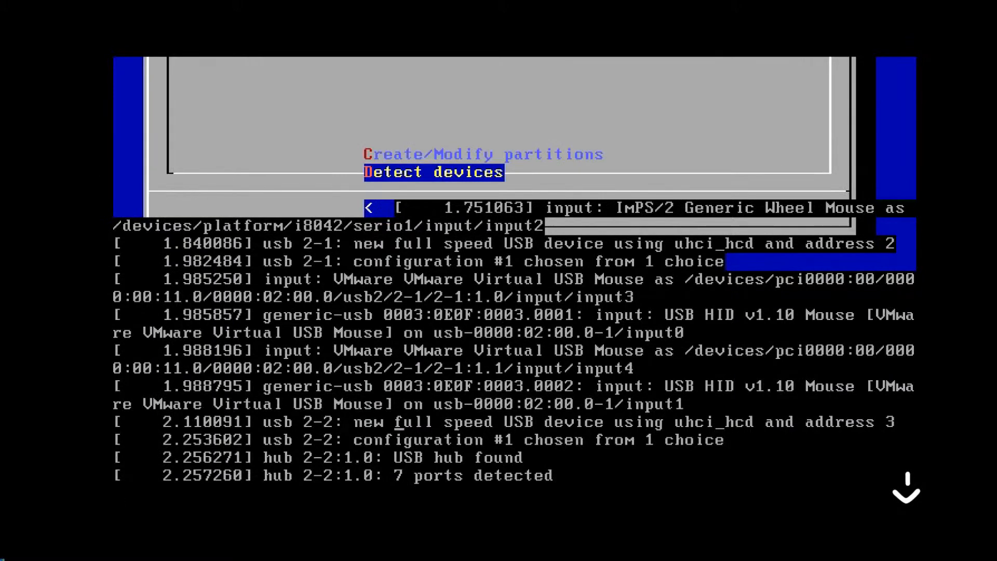
{"action": "key", "text": "Up"}
{"action": "key", "text": "Right"}
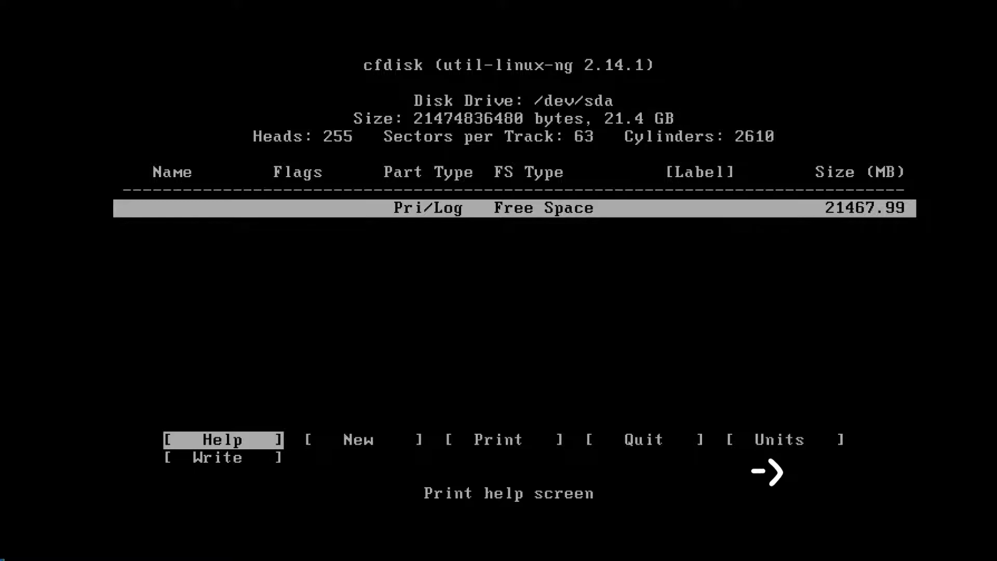
{"action": "key", "text": "Right"}
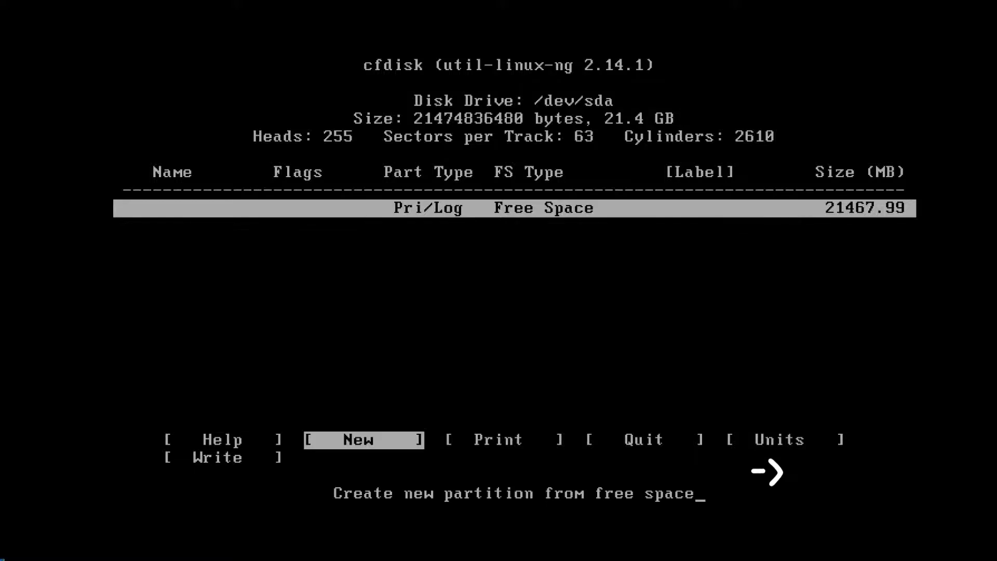
{"action": "key", "text": "Return"}
{"action": "key", "text": "Return"}
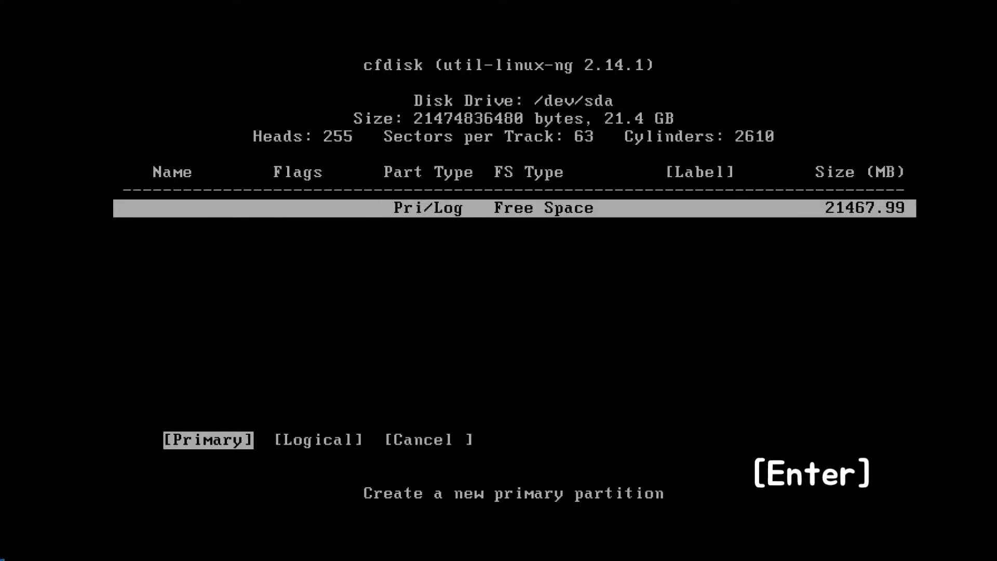
{"action": "key", "text": "Return"}
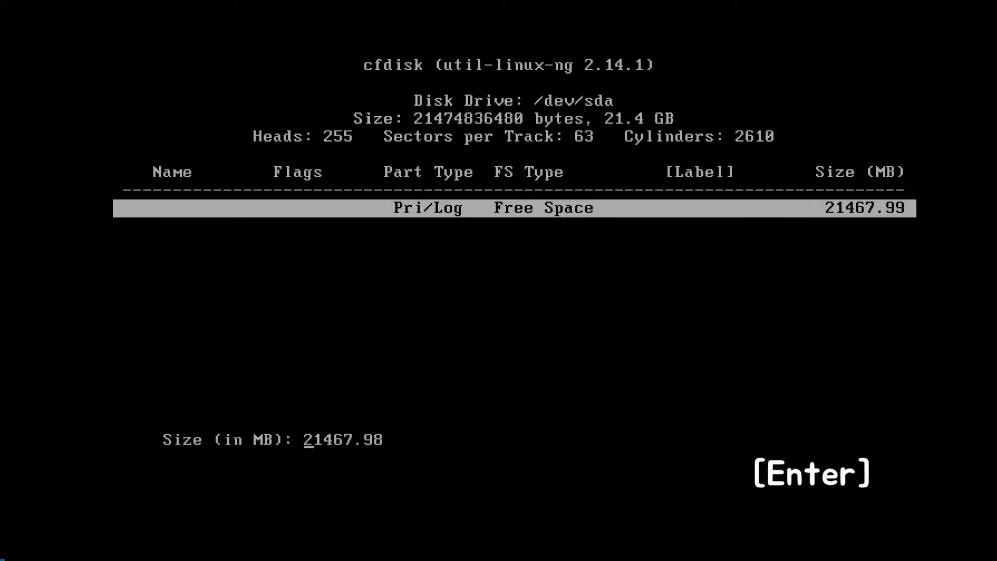
{"action": "key", "text": "Return"}
Write the new partition table to the disk, answering yes to the confirmation.
{"action": "key", "text": "Right"}
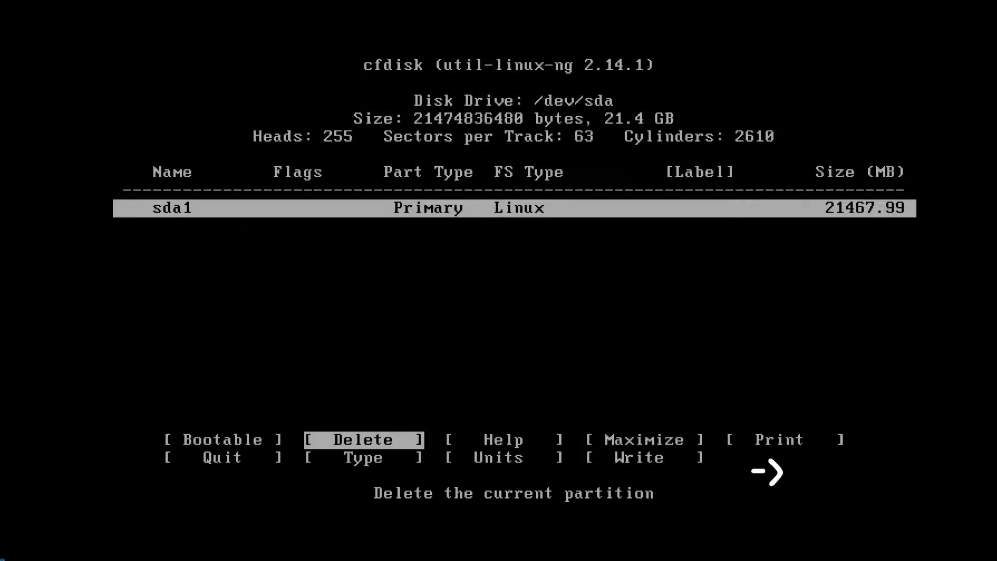
{"action": "key", "text": "Right"}
{"action": "key", "text": "Right"}
{"action": "key", "text": "Right"}
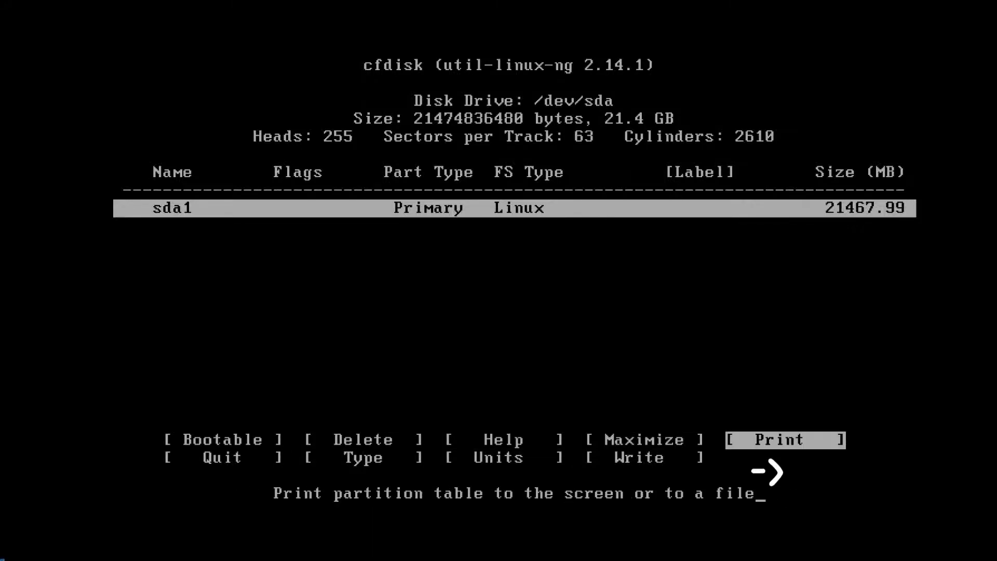
{"action": "key", "text": "Right"}
{"action": "key", "text": "Right"}
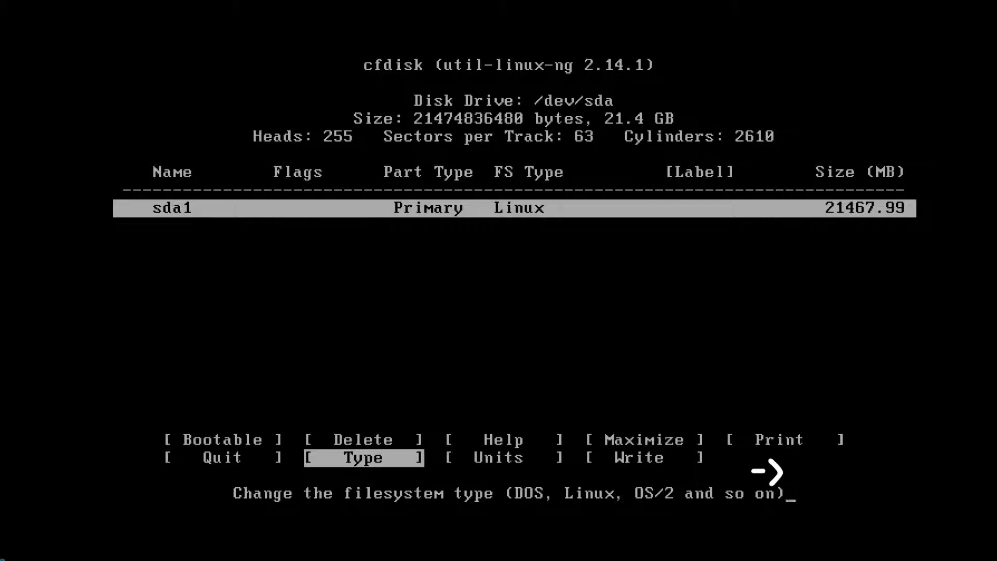
{"action": "key", "text": "Right"}
{"action": "key", "text": "Right"}
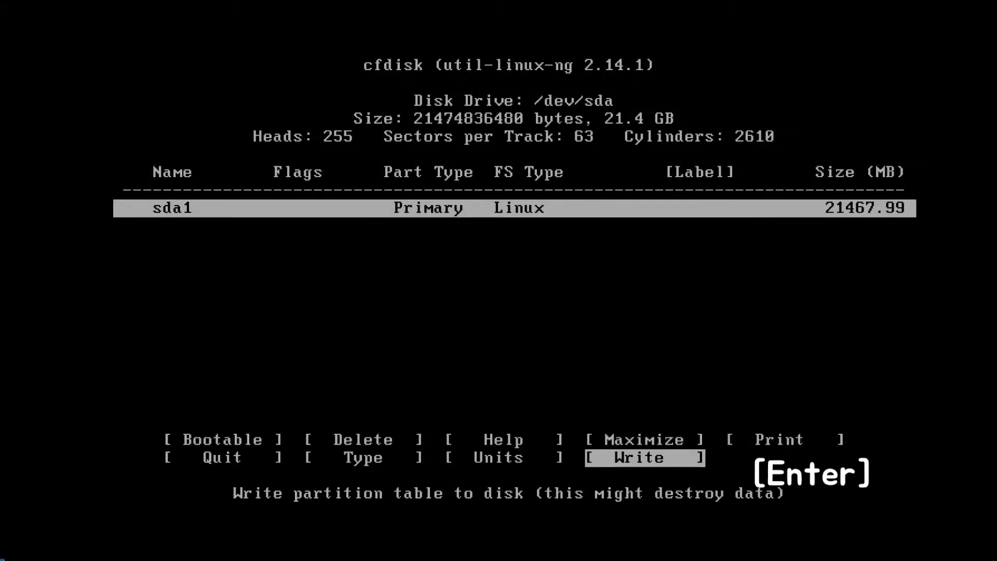
{"action": "key", "text": "Return"}
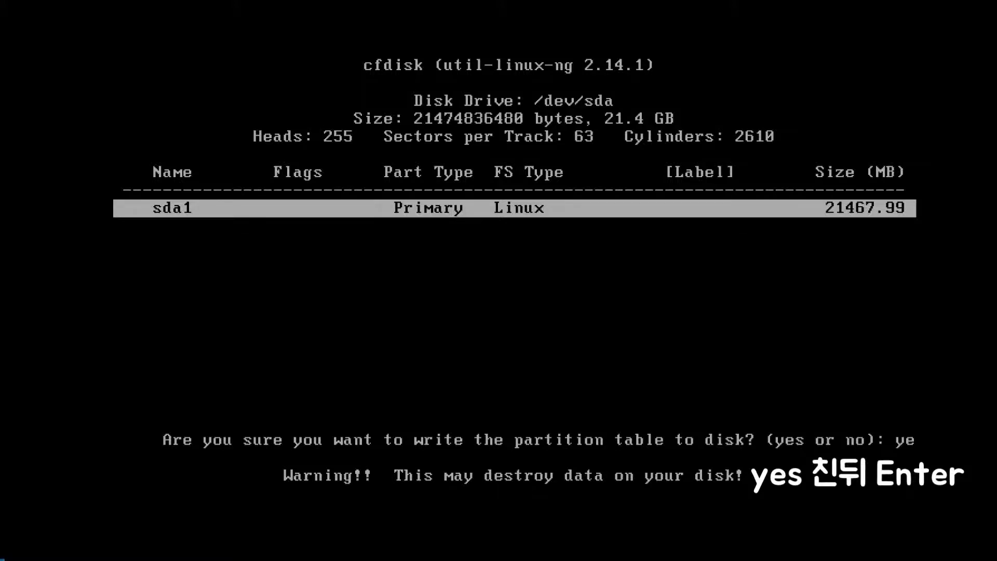
{"action": "key", "text": "Return"}
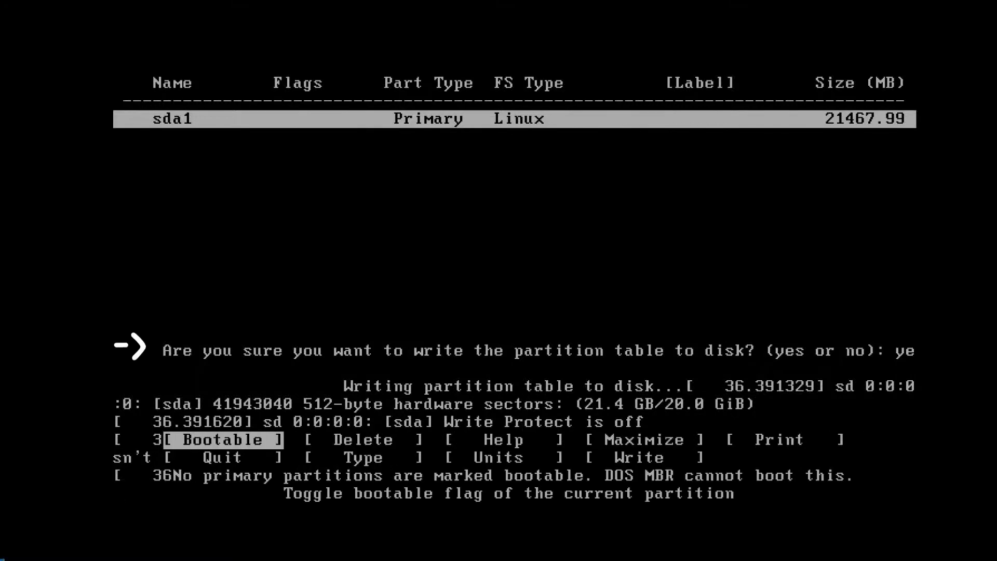
Quit the cfdisk partition editor and return to the installer's partition selection.
{"action": "key", "text": "Right"}
{"action": "key", "text": "Right"}
{"action": "key", "text": "Right"}
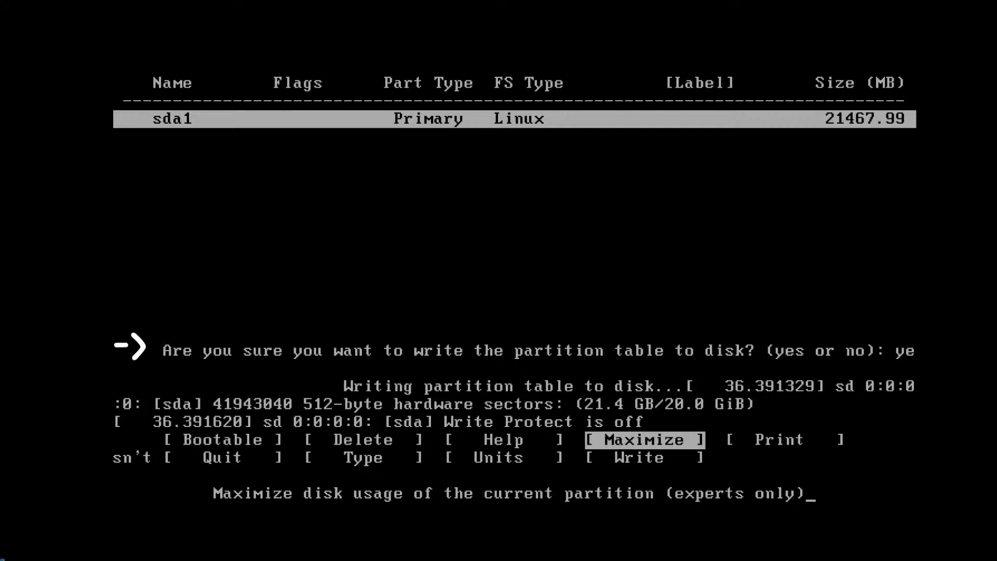
{"action": "key", "text": "Right"}
{"action": "key", "text": "Right"}
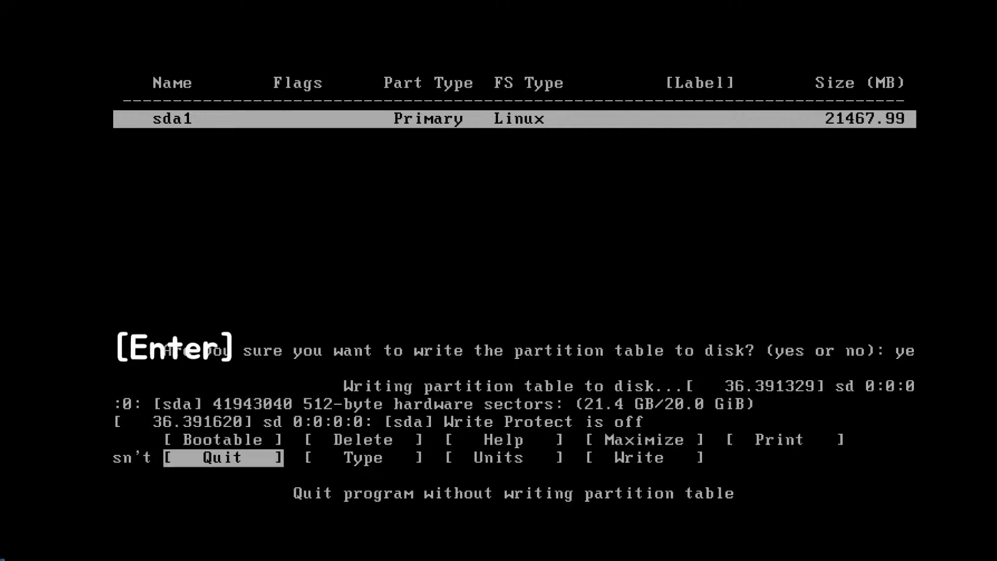
{"action": "key", "text": "Return"}
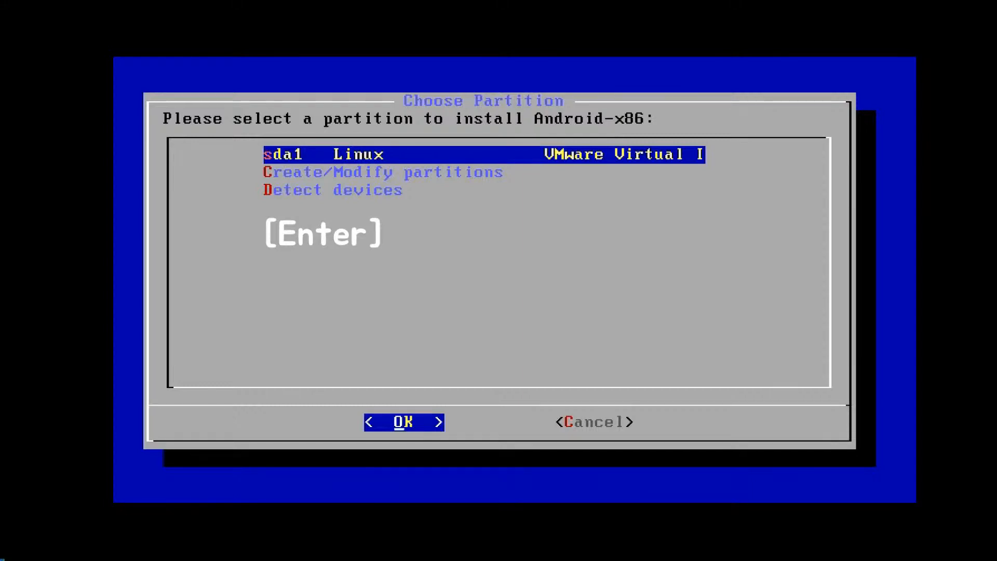
Select the sda1 partition as the Android-x86 installation target and format it as fat32.
{"action": "key", "text": "Return"}
{"action": "key", "text": "Down"}
{"action": "key", "text": "Down"}
{"action": "key", "text": "Down"}
{"action": "key", "text": "Down"}
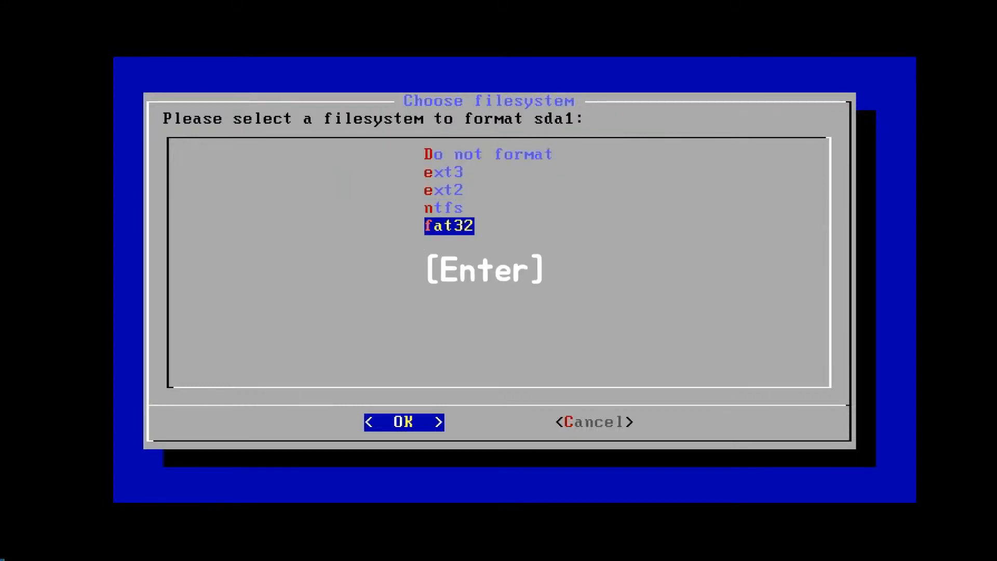
{"action": "key", "text": "Return"}
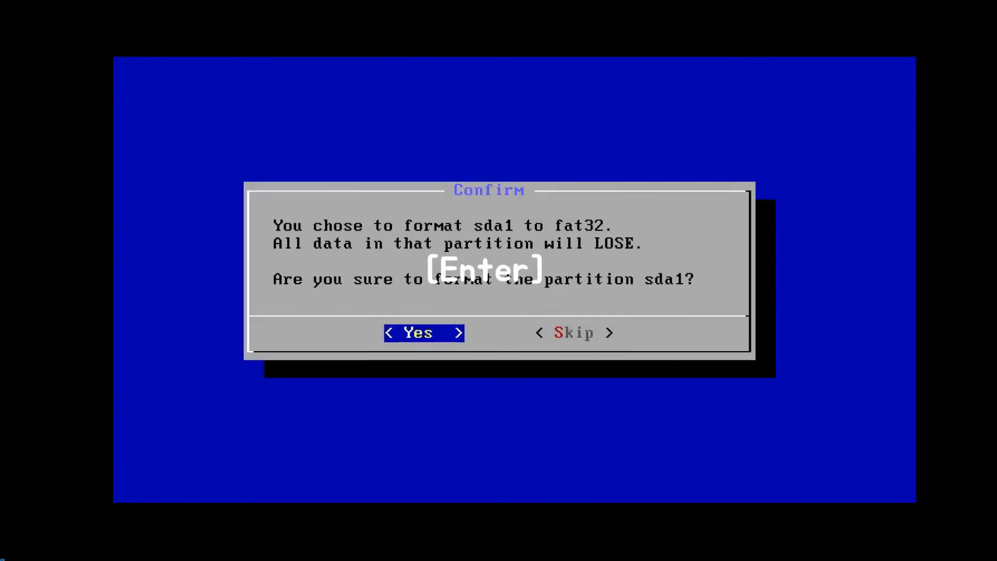
{"action": "key", "text": "Return"}
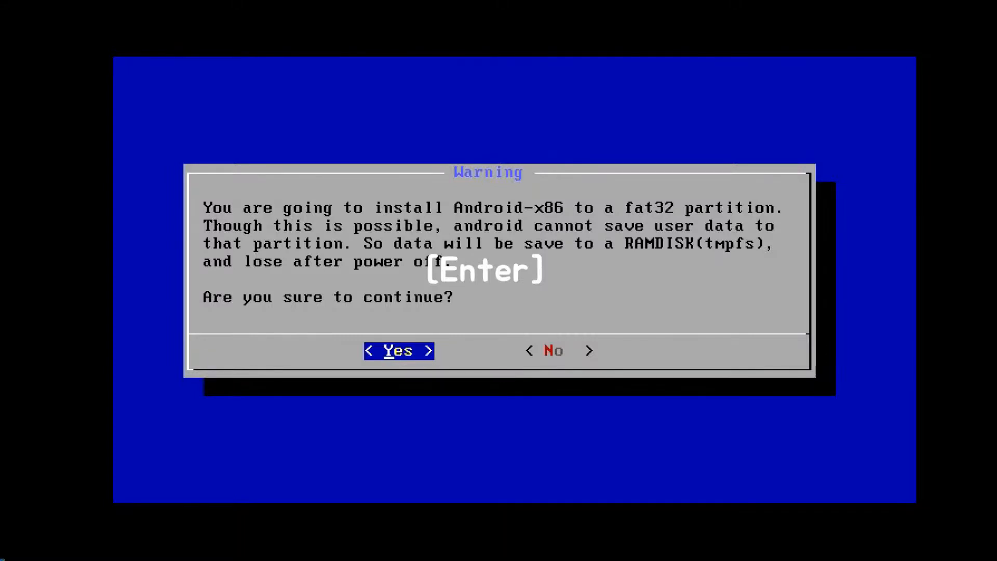
Continue installing Android-x86 to the fat32 partition and include the GRUB boot loader.
{"action": "key", "text": "Return"}
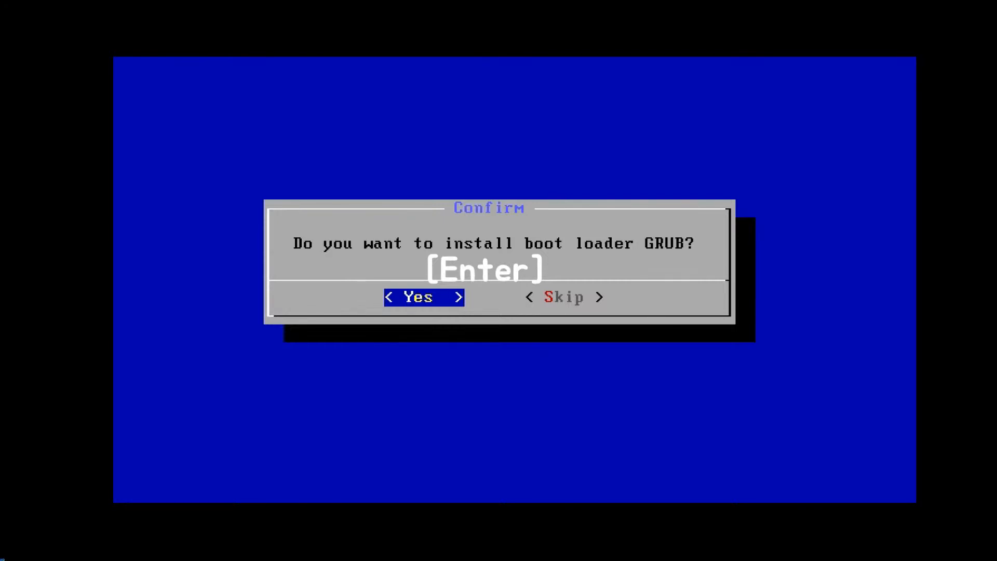
{"action": "key", "text": "Return"}
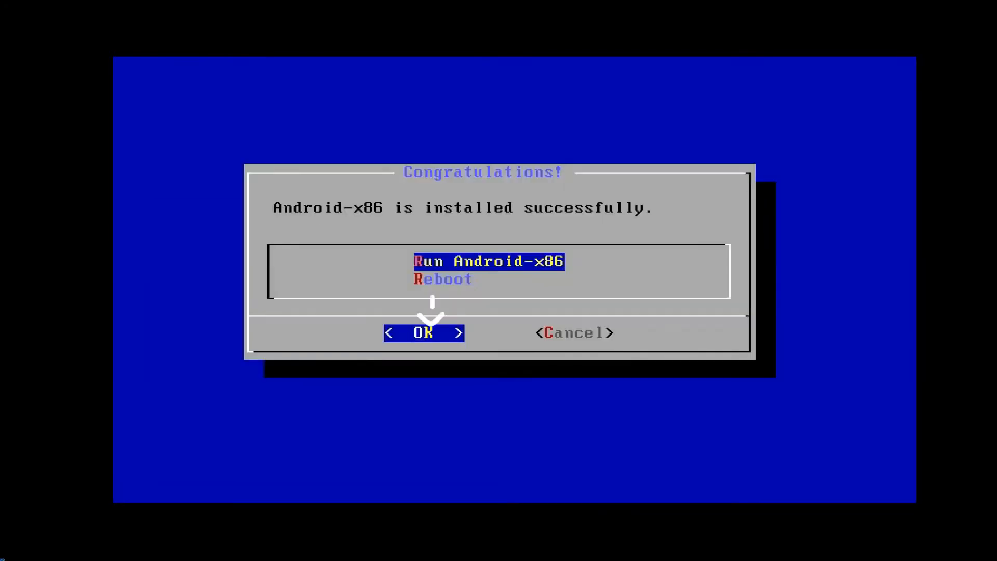
Reboot the virtual machine and start Android-x86 from the Live CD in VESA mode.
{"action": "key", "text": "Down"}
{"action": "key", "text": "Return"}
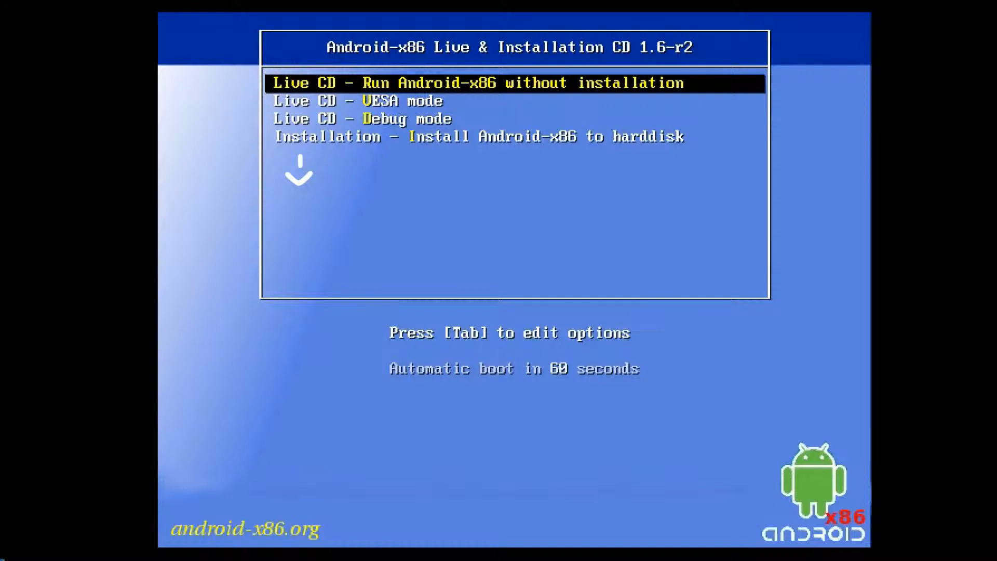
{"action": "key", "text": "Down"}
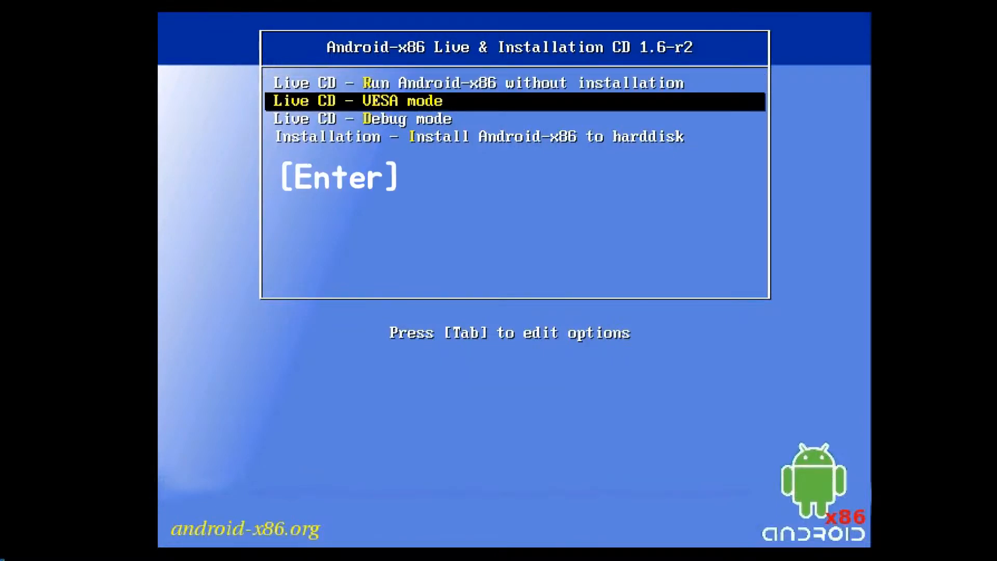
{"action": "key", "text": "Return"}
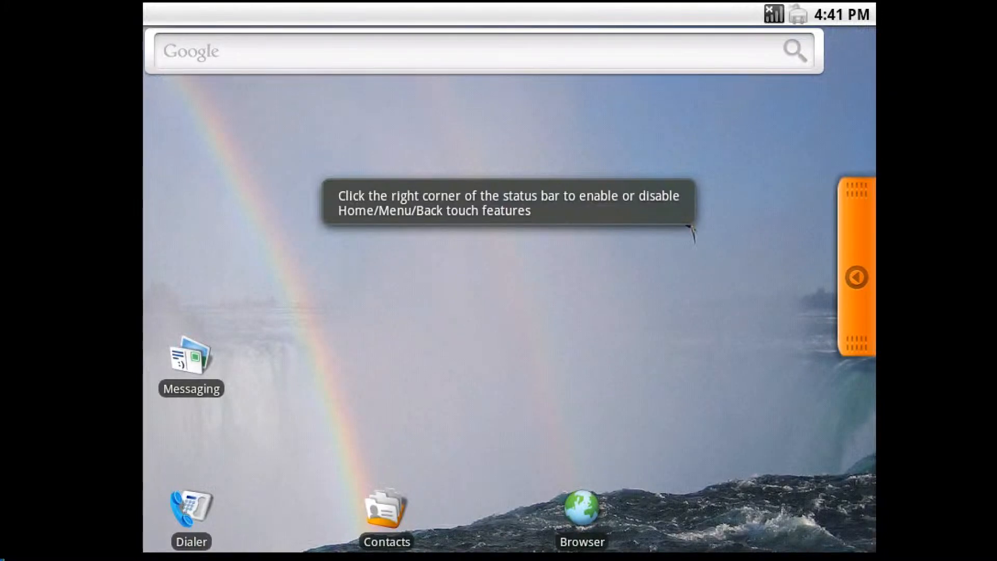
Look through the app drawer, close it, and browse across the Android home screens.
{"action": "left_click", "coordinate": [857, 278]}
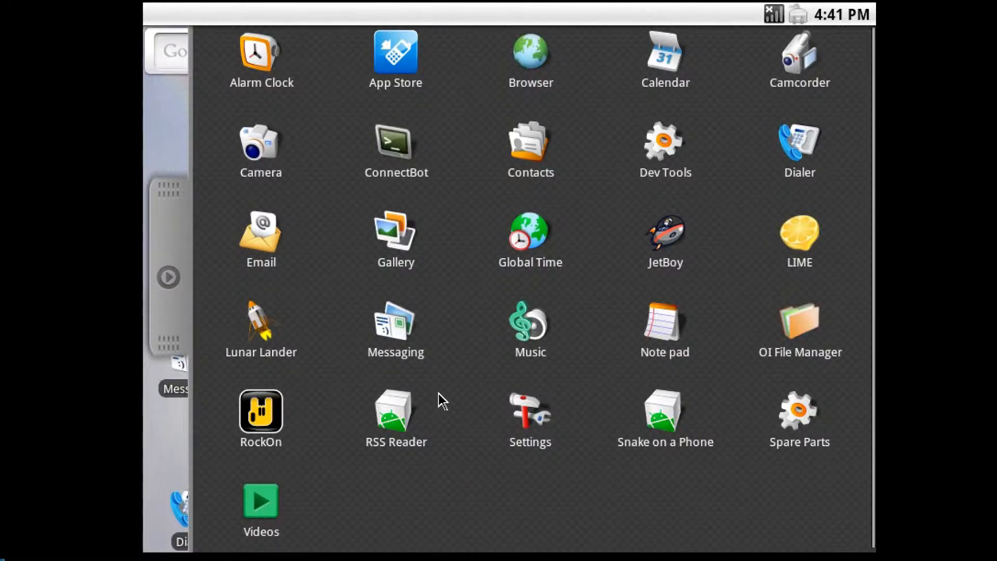
{"action": "left_click", "coordinate": [166, 301]}
{"action": "left_click_drag", "start_coordinate": [617, 334], "coordinate": [366, 312]}
{"action": "key", "text": "Right"}
{"action": "key", "text": "Down"}
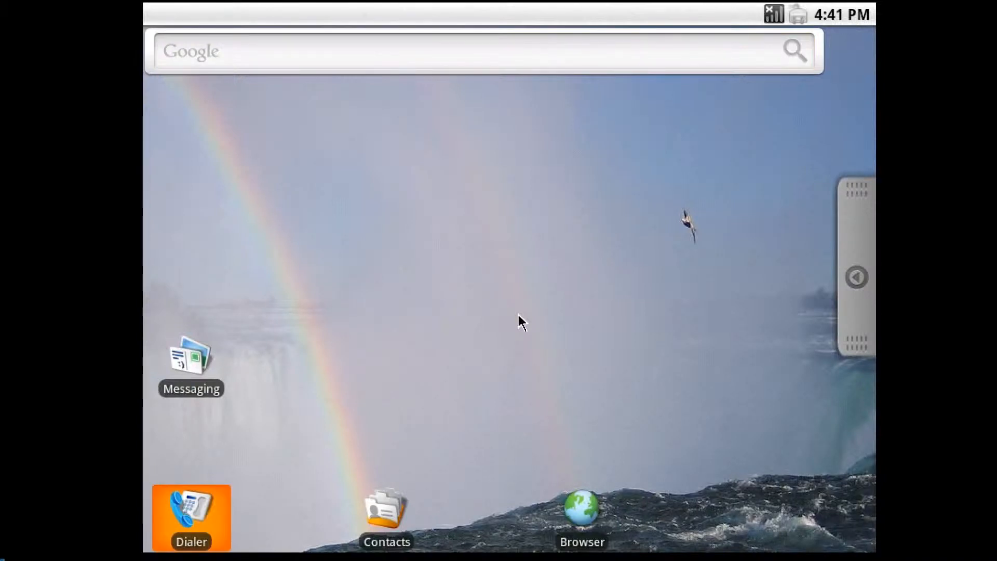
{"action": "key", "text": "Up"}
{"action": "left_click", "coordinate": [406, 368]}
{"action": "left_click_drag", "start_coordinate": [566, 349], "coordinate": [660, 363]}
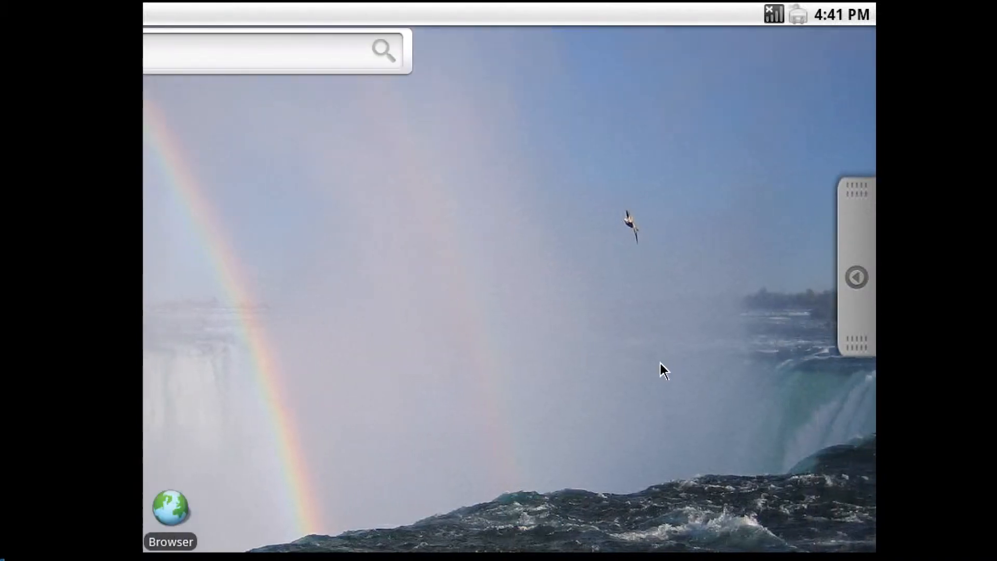